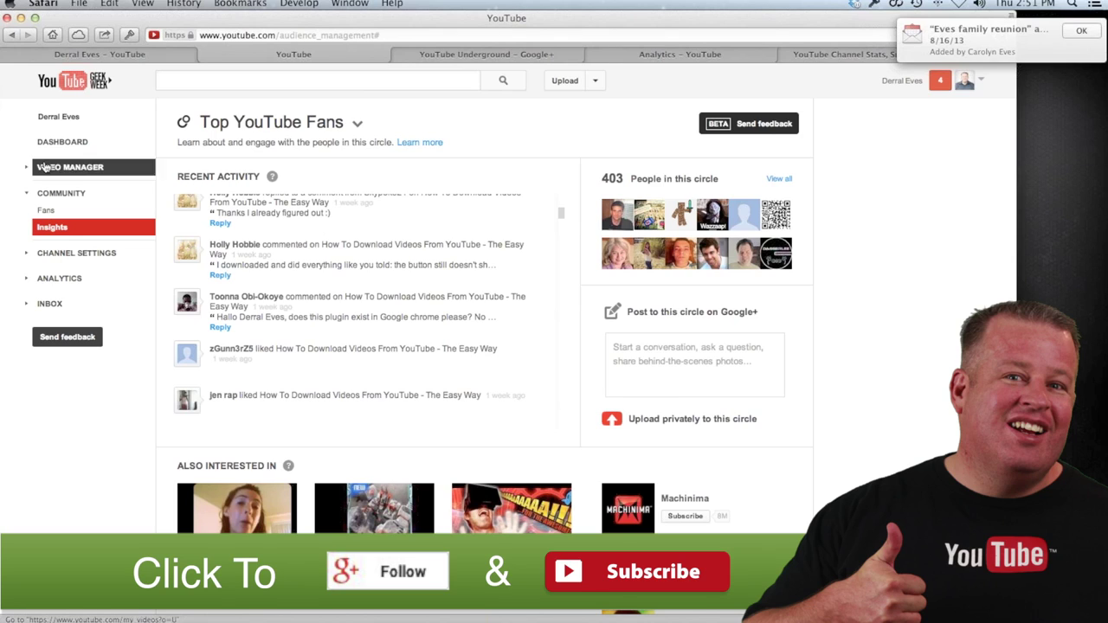
# Open the channel's feature settings and review the account status and the list of features down to Live events.
pyautogui.click(78, 254)
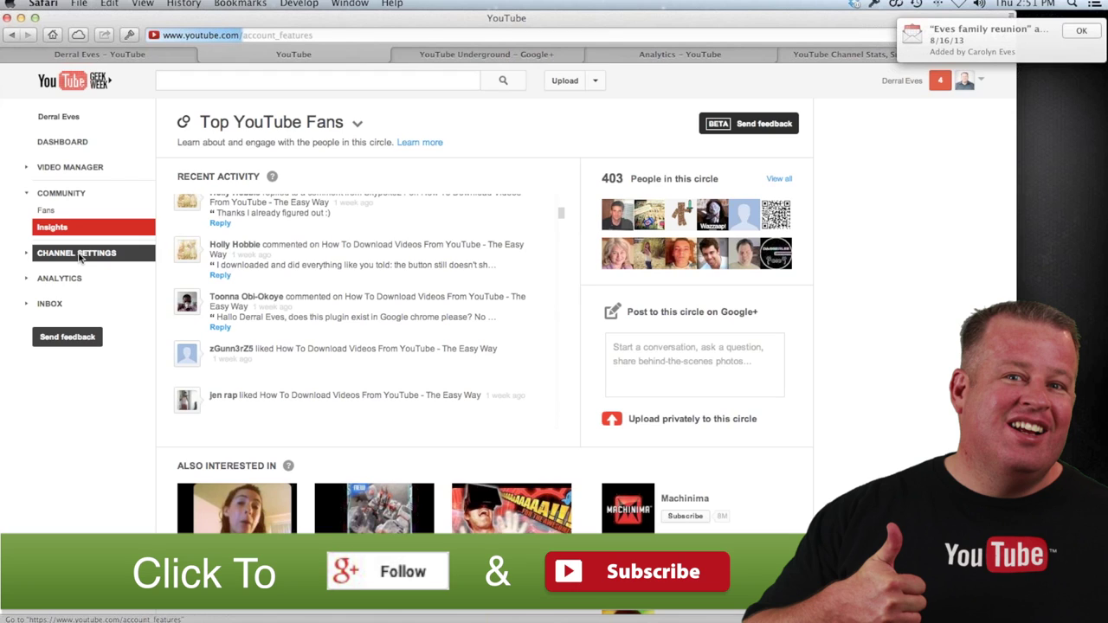
pyautogui.scroll(-4, 282, 342)
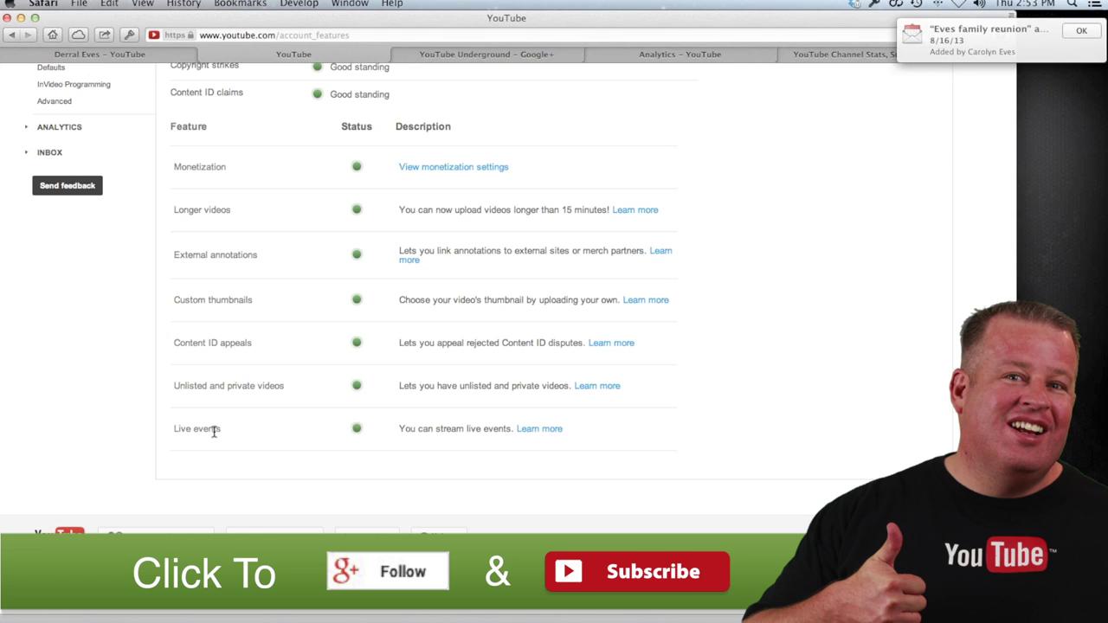
pyautogui.scroll(5, 177, 197)
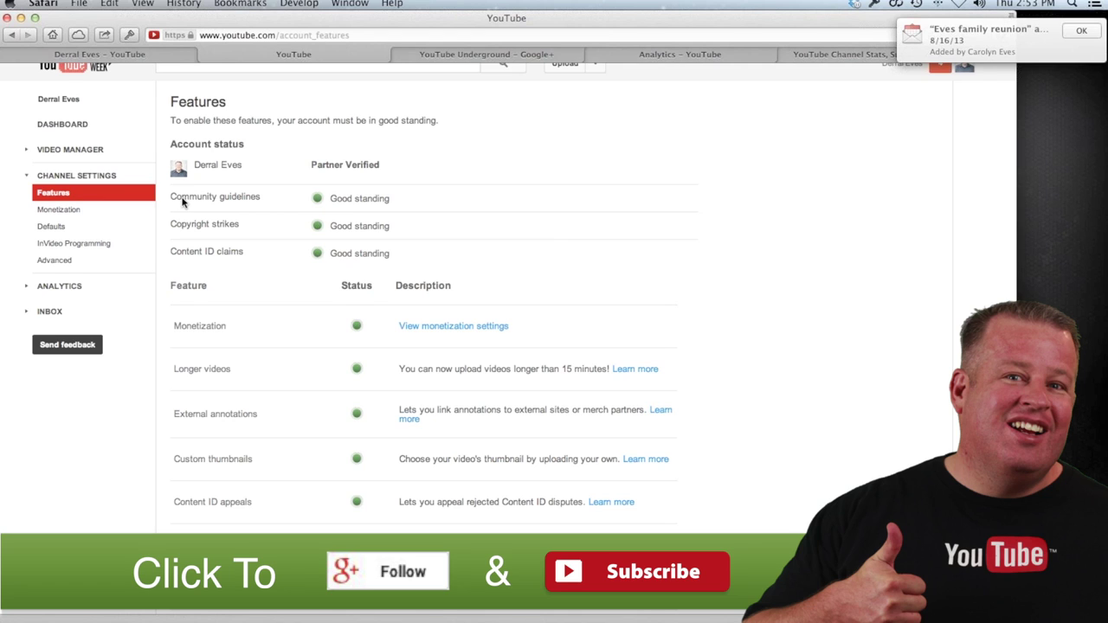
pyautogui.scroll(1, 208, 203)
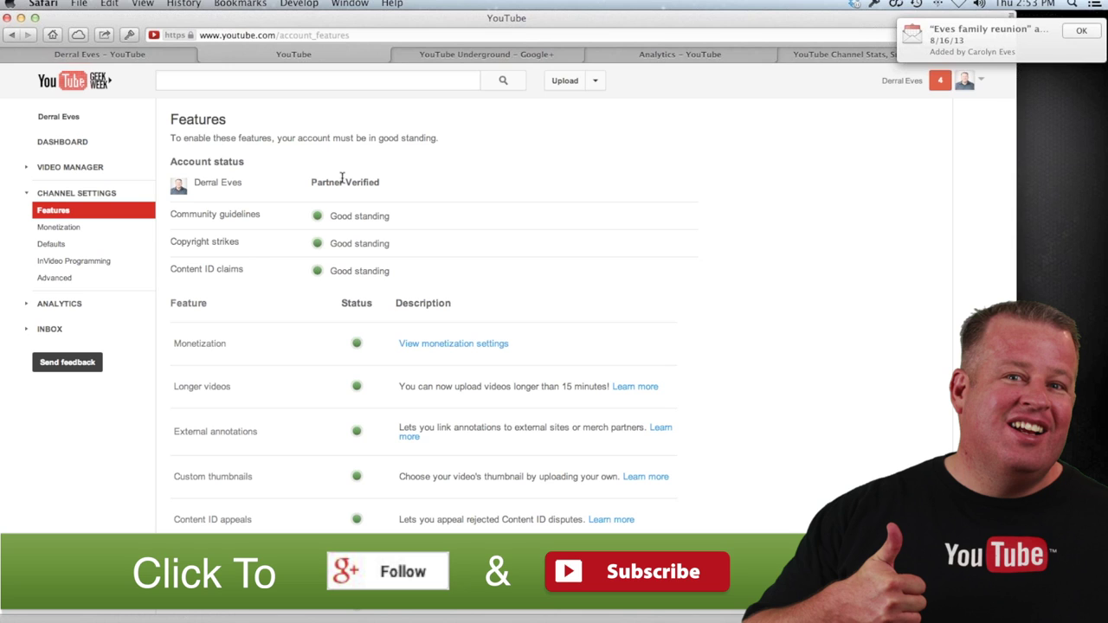
# Switch to the YouTube Underground community on Google+, highlight its web address, and review its description and post categories.
pyautogui.click(445, 55)
pyautogui.click(480, 39)
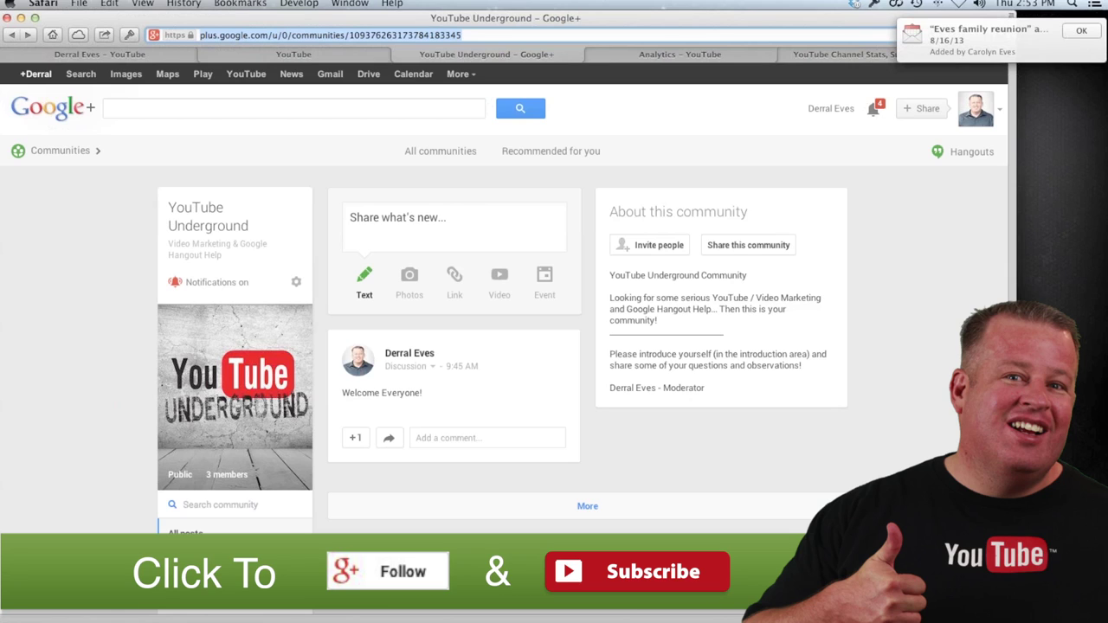
pyautogui.scroll(-5, 681, 359)
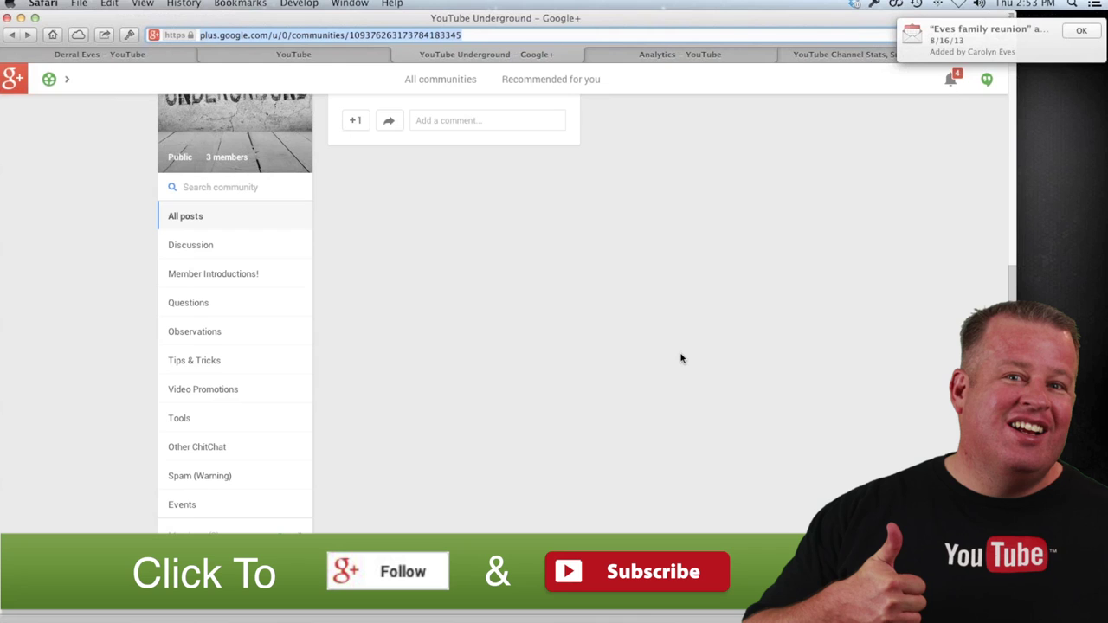
pyautogui.scroll(5, 682, 358)
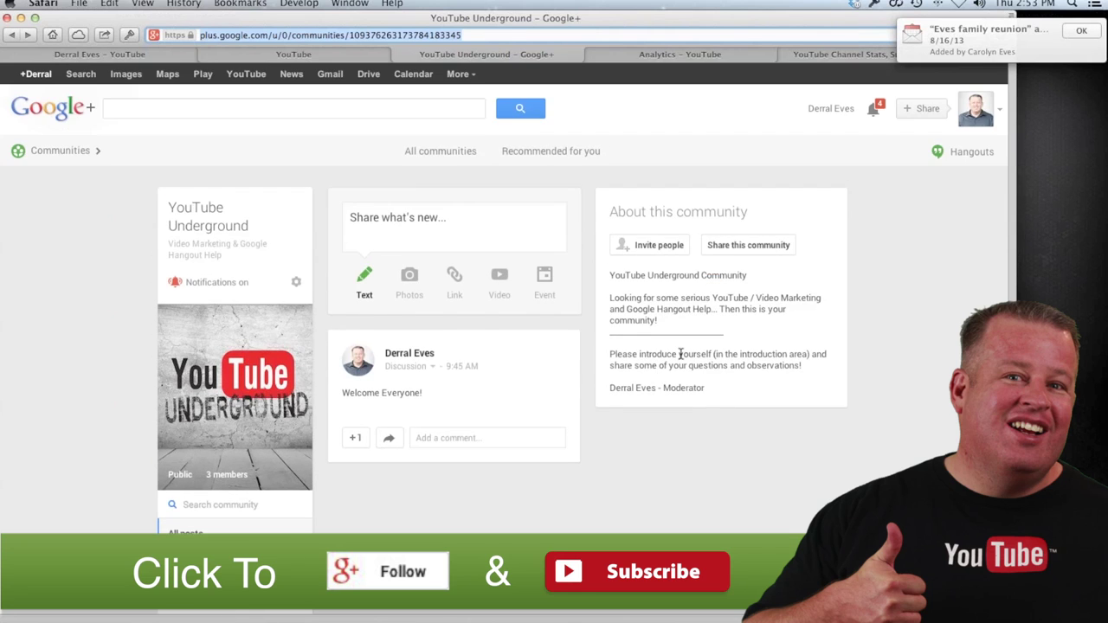
pyautogui.scroll(-2, 682, 359)
pyautogui.scroll(-3, 681, 359)
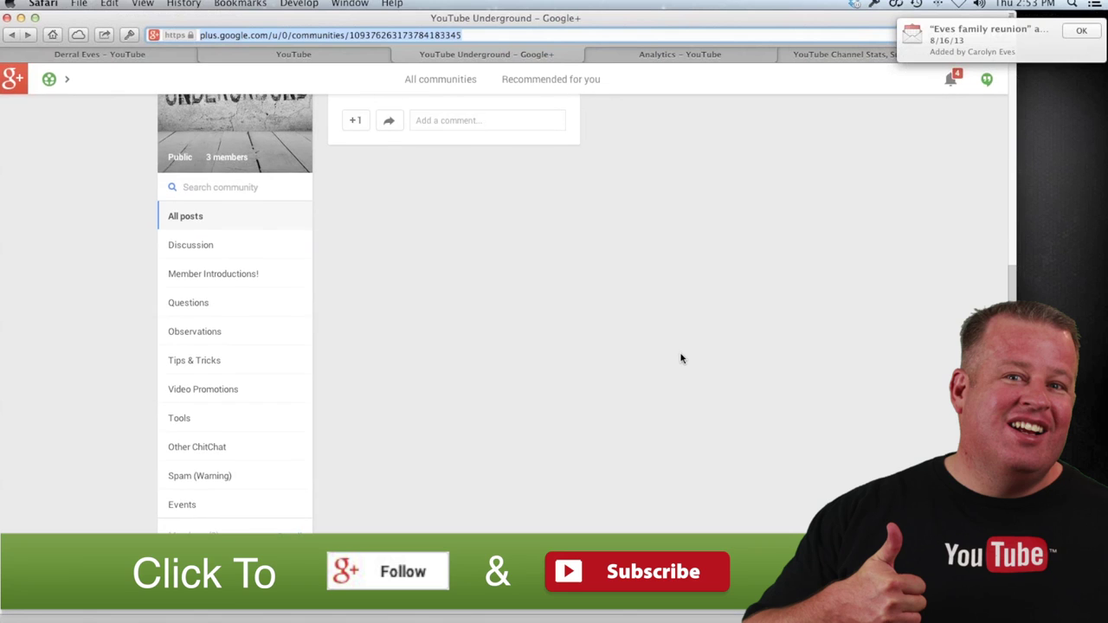
pyautogui.scroll(5, 681, 359)
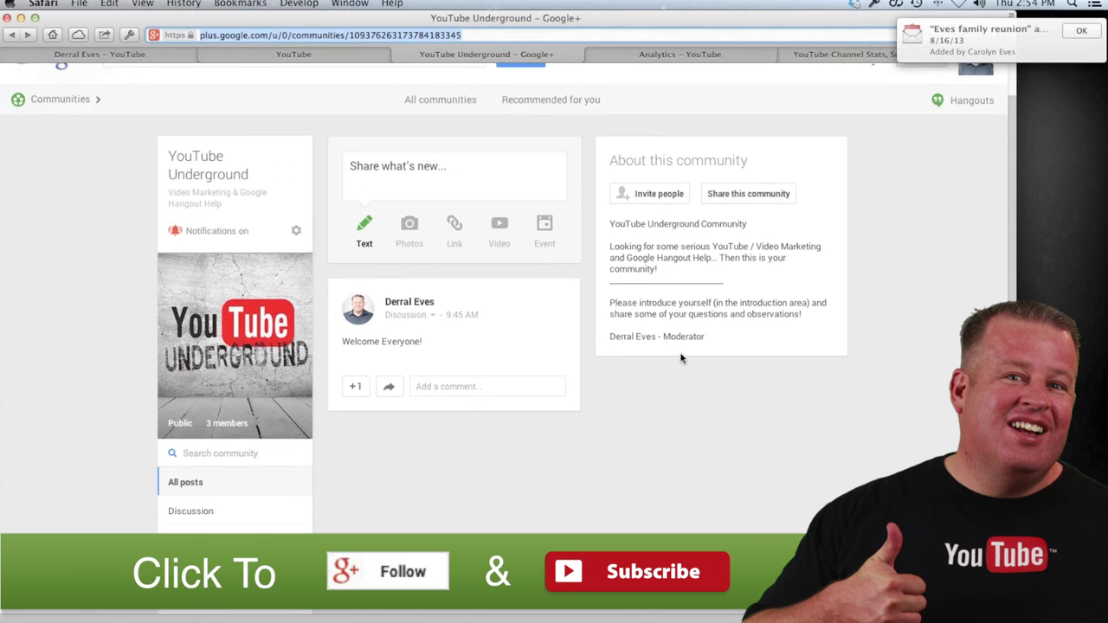
pyautogui.scroll(-1, 682, 359)
pyautogui.scroll(-4, 681, 359)
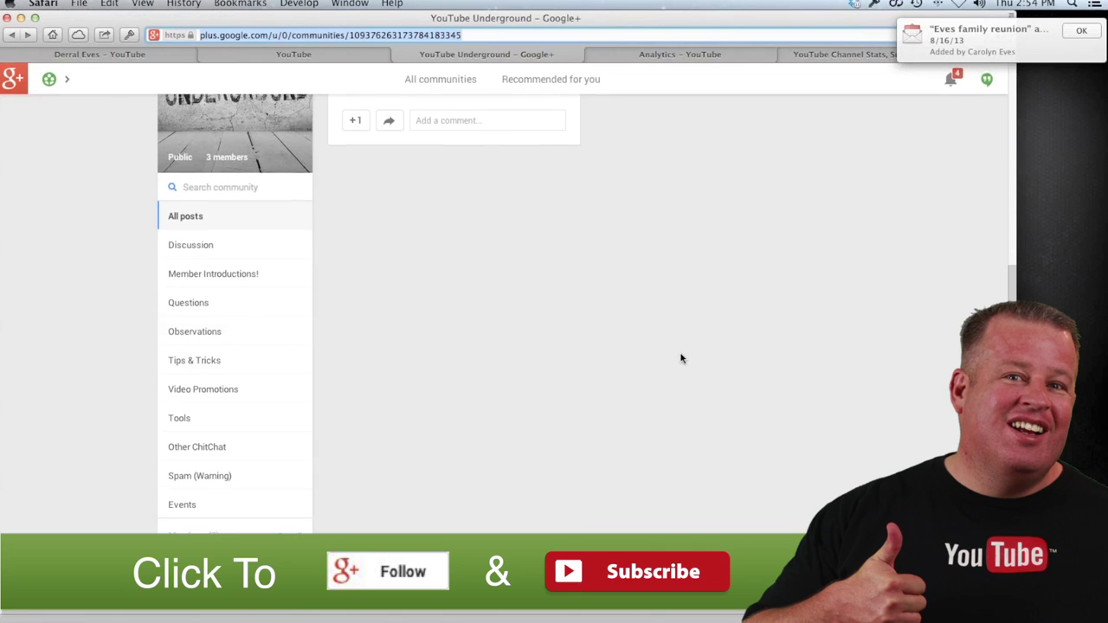
pyautogui.scroll(5, 682, 359)
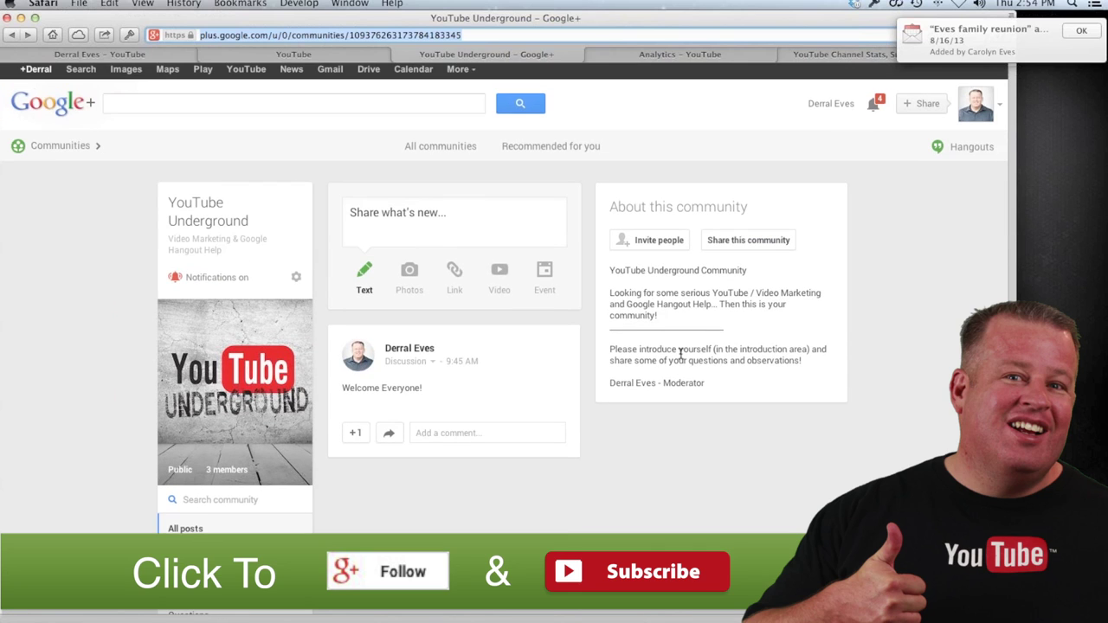
pyautogui.scroll(-4, 682, 358)
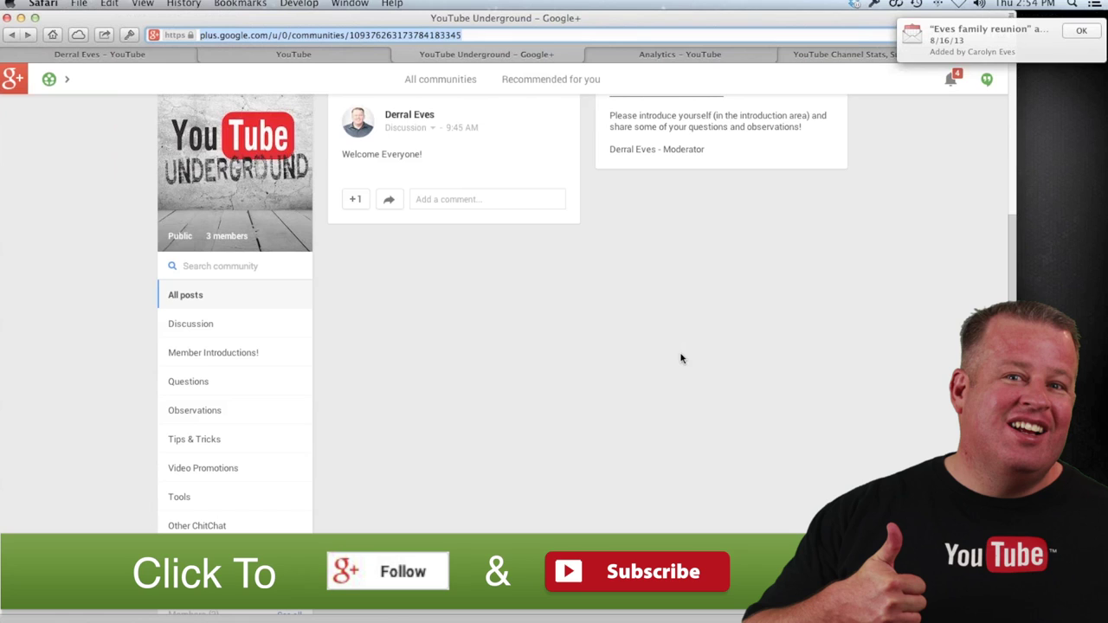
# Open the community's Discussion category and look over its posts and the category list.
pyautogui.scroll(1, 208, 330)
pyautogui.click(208, 331)
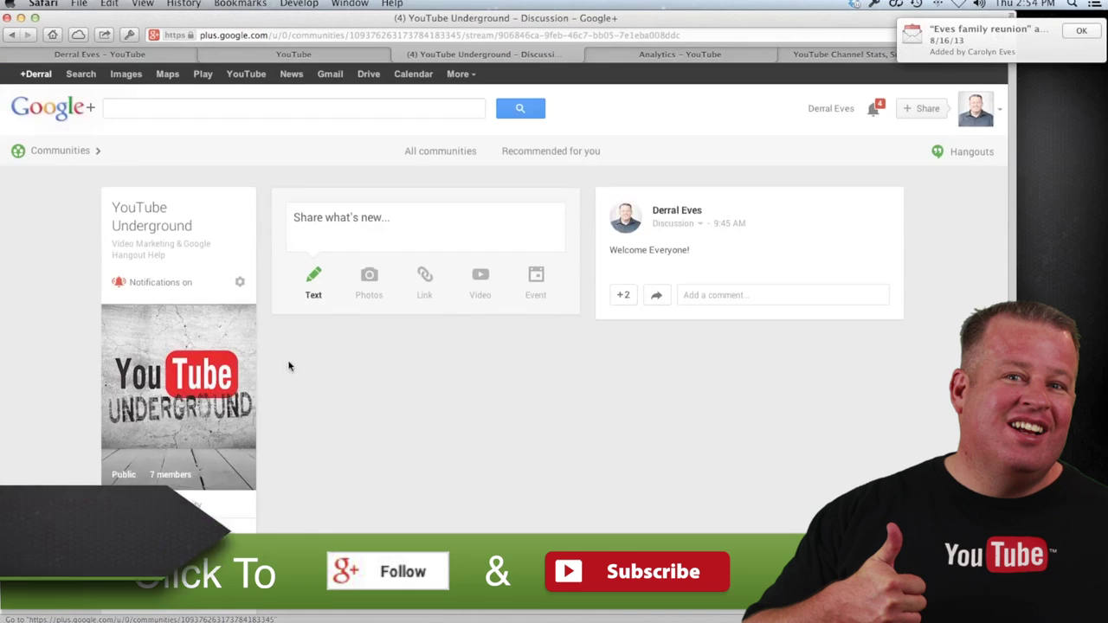
pyautogui.scroll(-3, 299, 365)
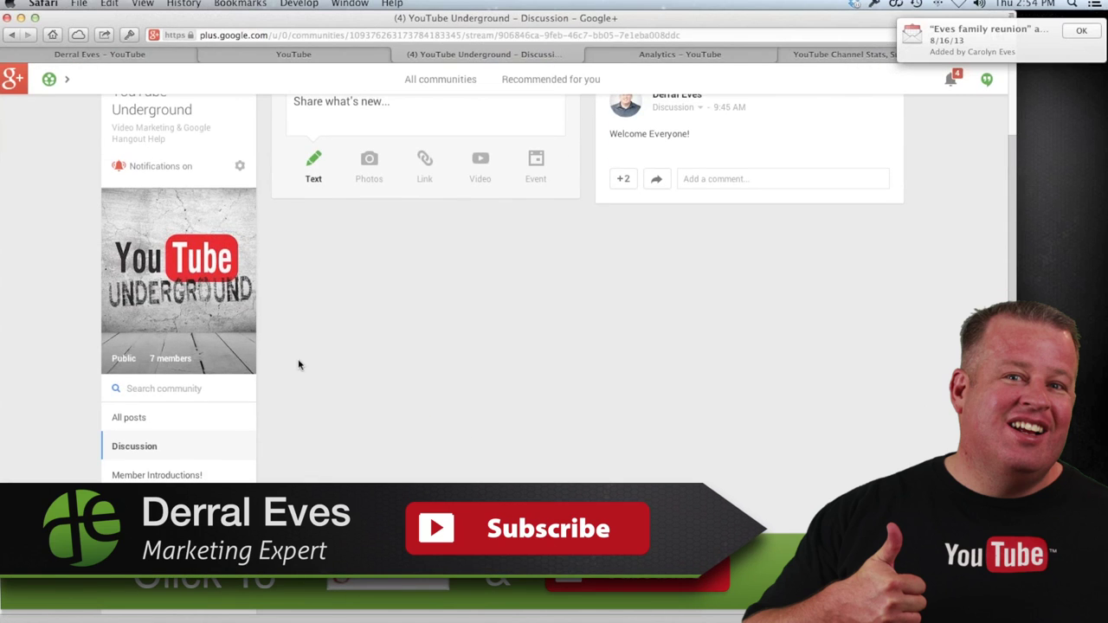
pyautogui.scroll(3, 320, 374)
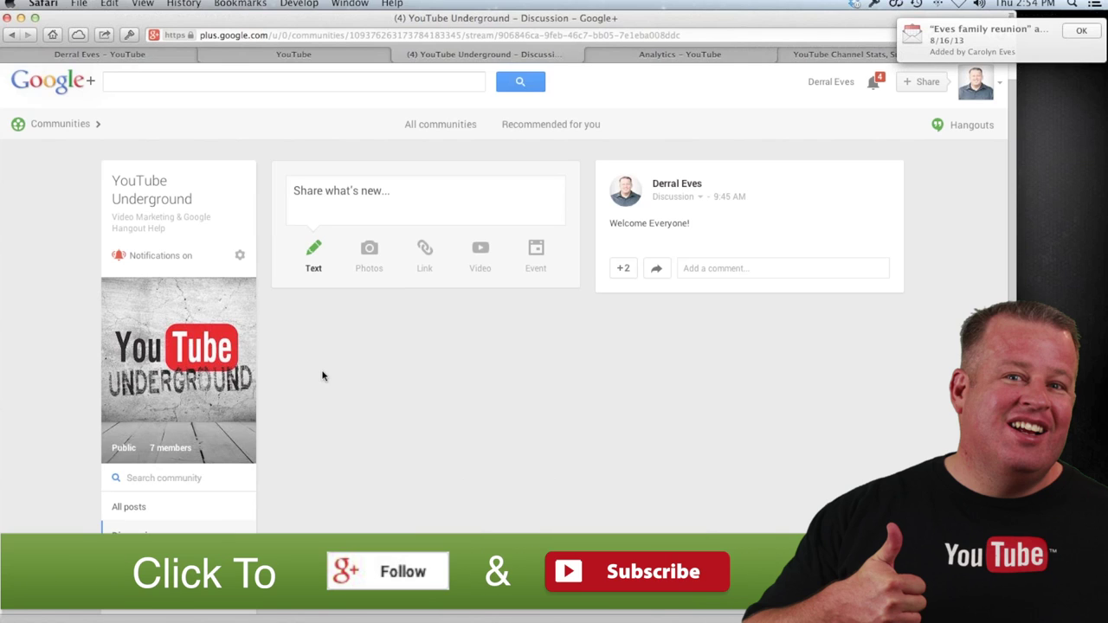
pyautogui.scroll(-5, 229, 385)
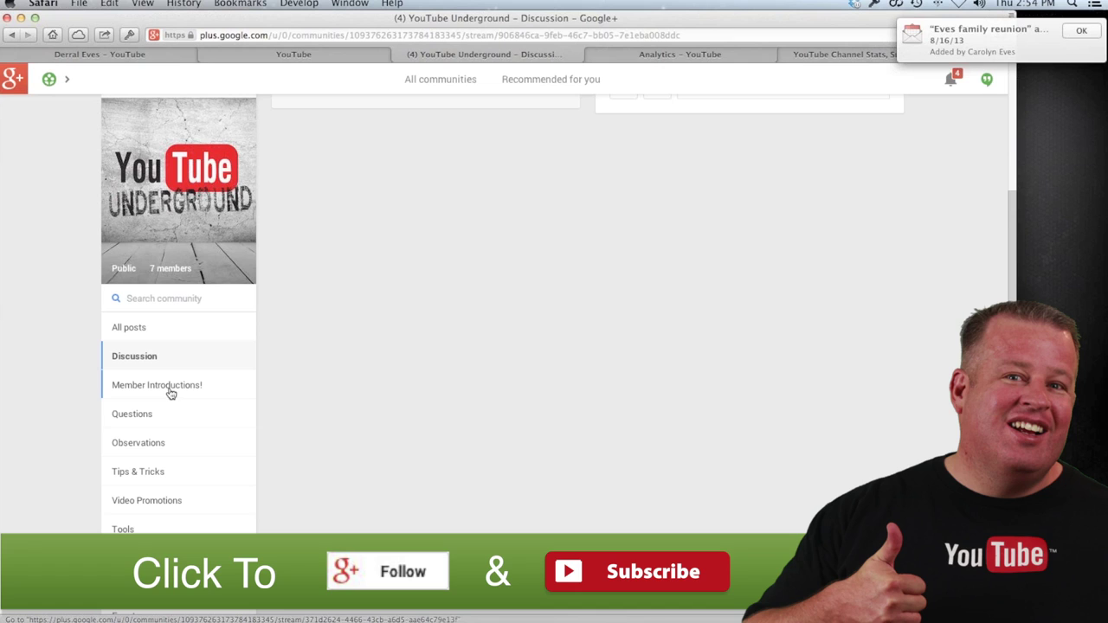
# Open the community's Questions category and review the remaining categories from Observations down to Events.
pyautogui.click(153, 450)
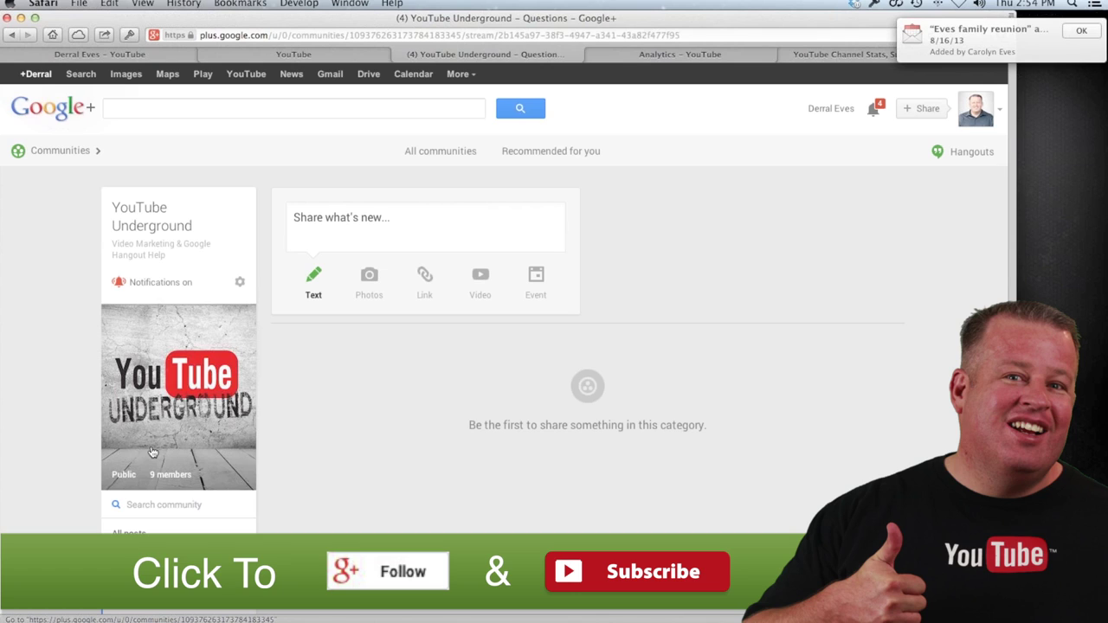
pyautogui.scroll(-3, 156, 451)
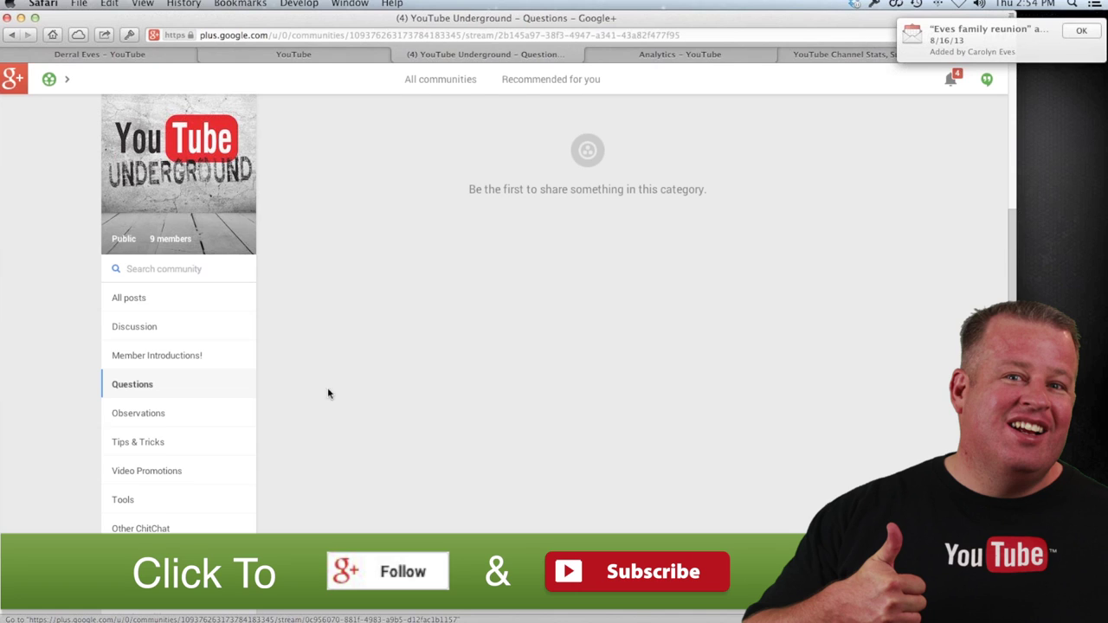
pyautogui.scroll(-2, 524, 353)
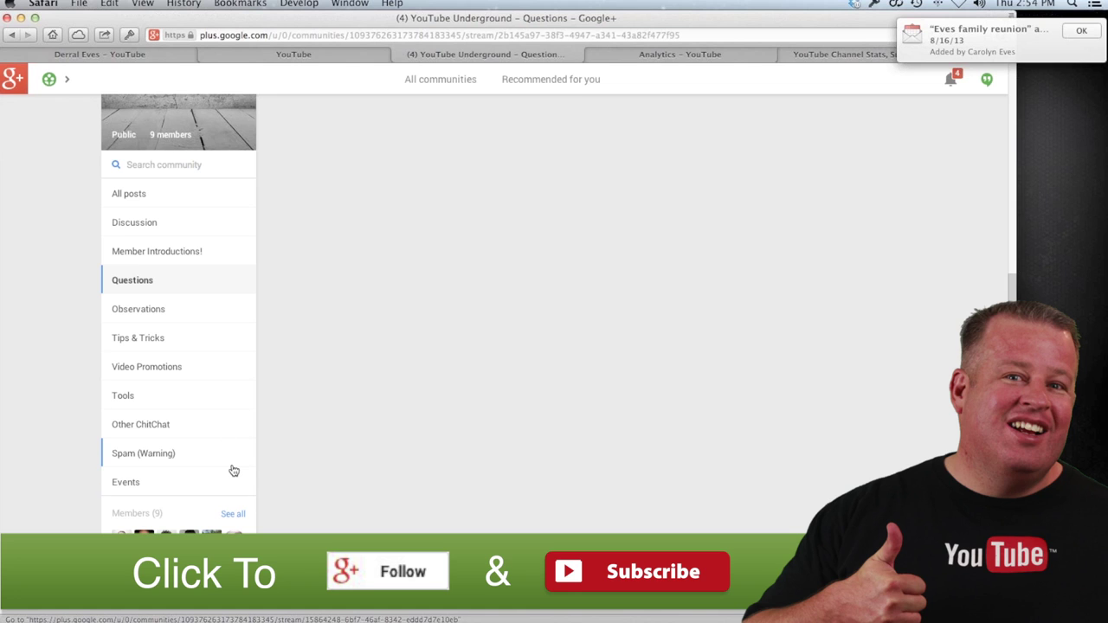
pyautogui.scroll(-5, 237, 467)
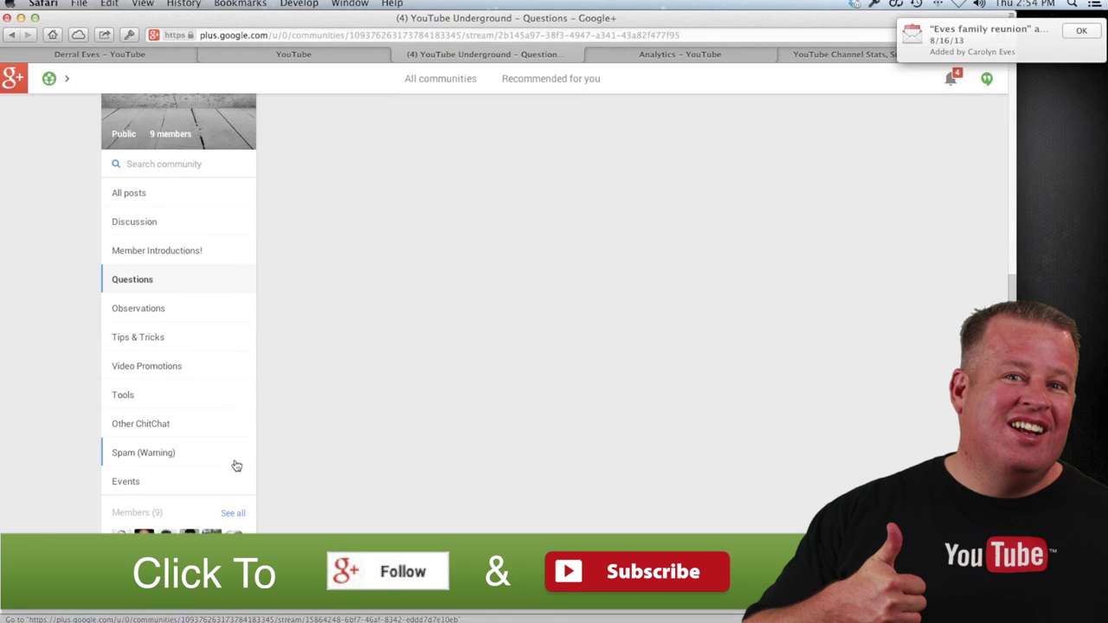
pyautogui.scroll(5, 208, 381)
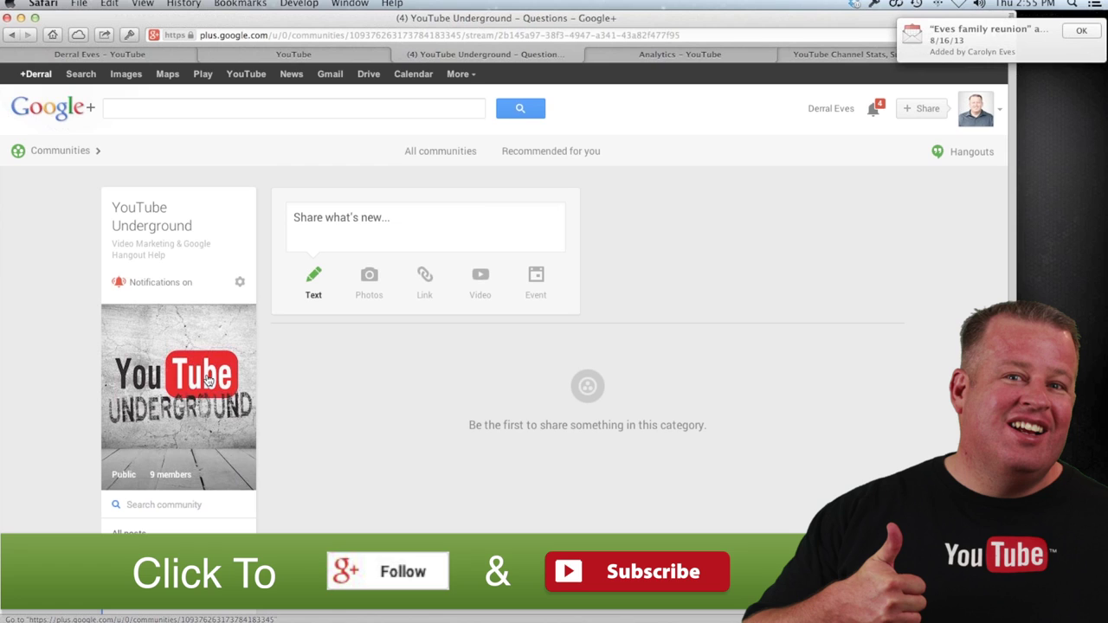
pyautogui.scroll(-3, 515, 408)
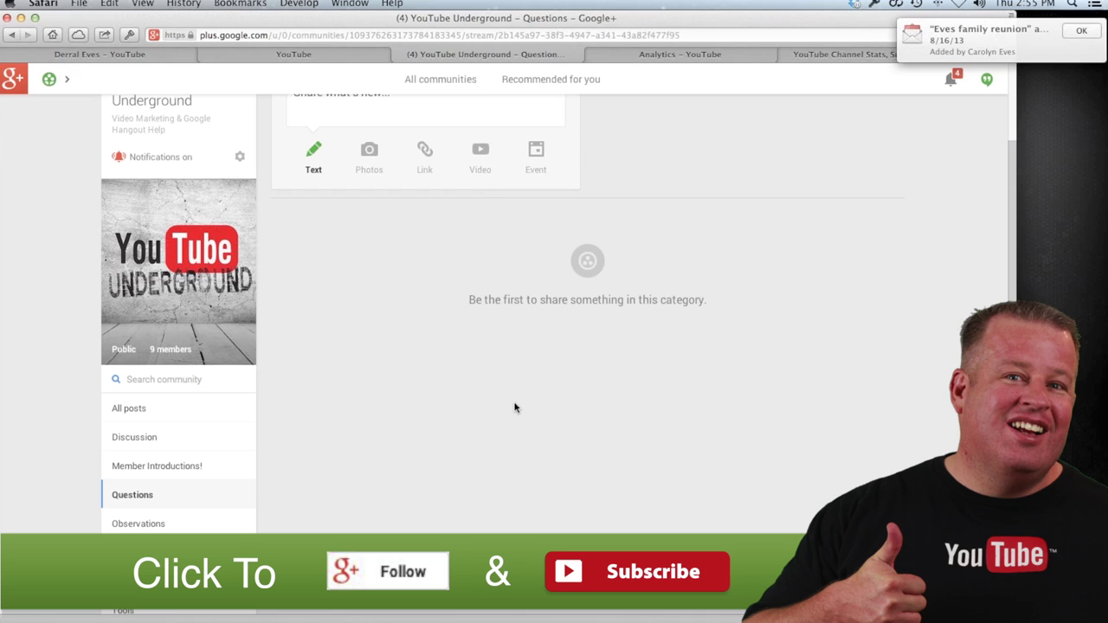
pyautogui.scroll(3, 506, 407)
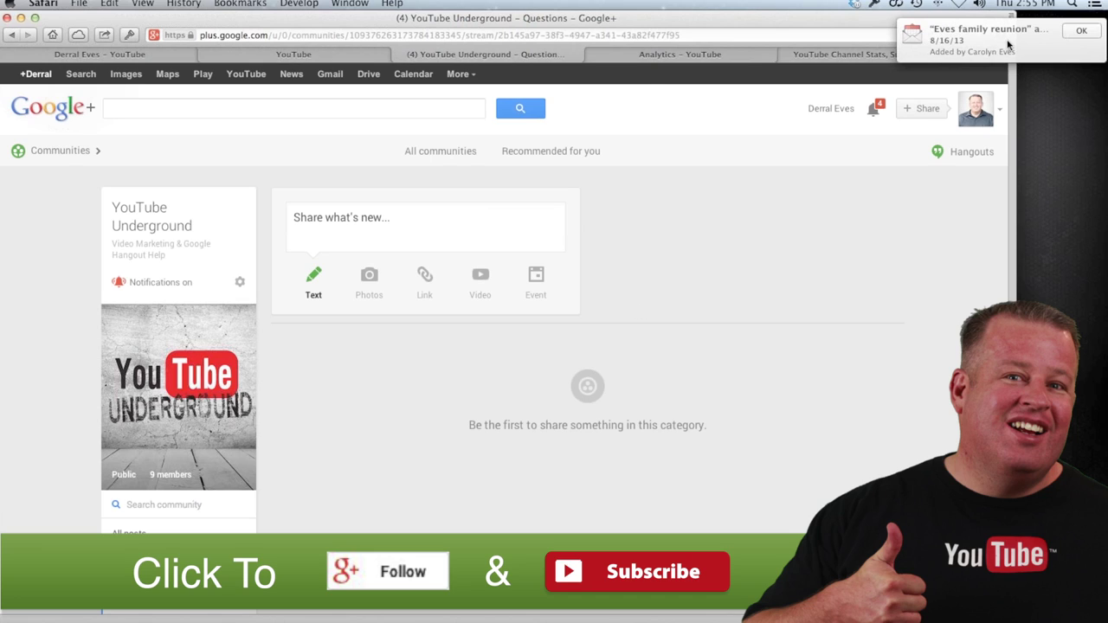
# Dismiss the calendar notification, reload the community page, and check its updated members and categories.
pyautogui.click(1084, 33)
pyautogui.click(928, 35)
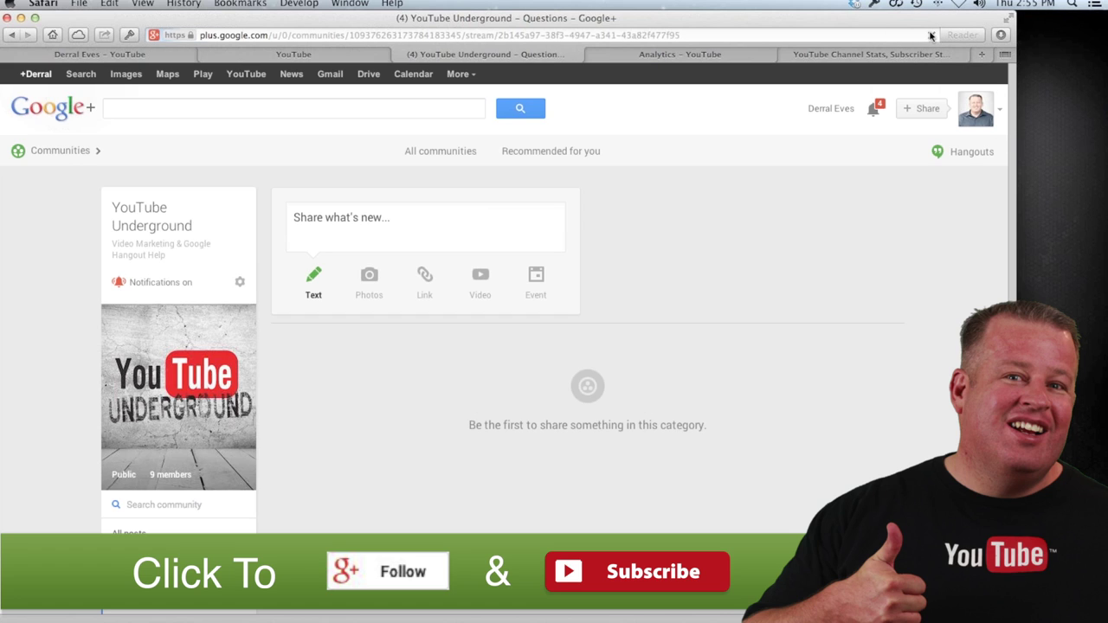
pyautogui.scroll(-5, 178, 457)
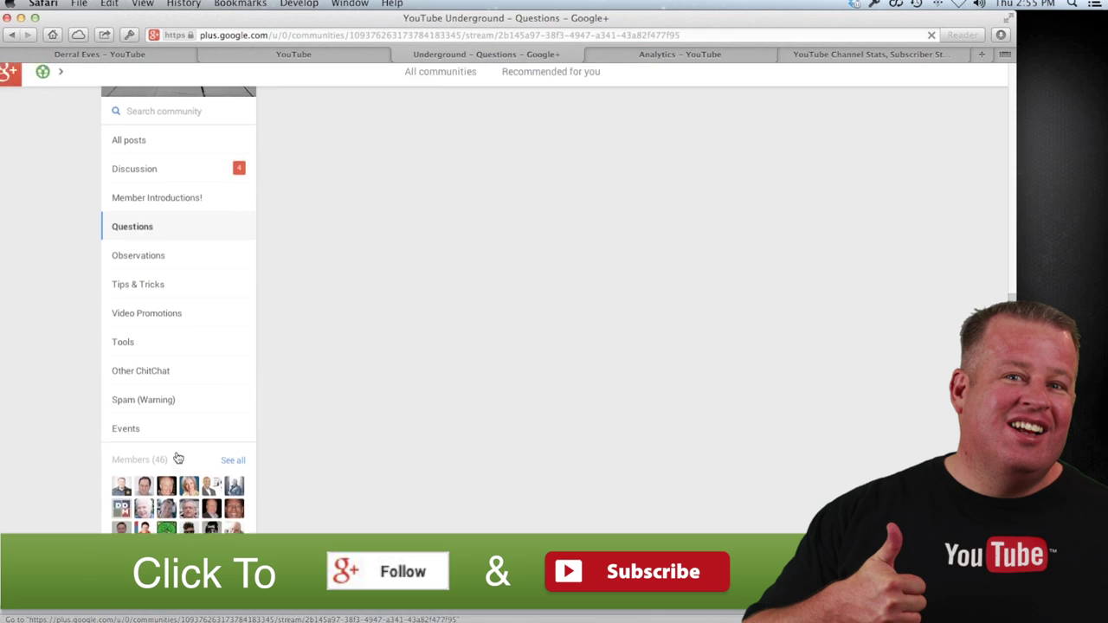
pyautogui.scroll(3, 262, 423)
pyautogui.scroll(3, 262, 423)
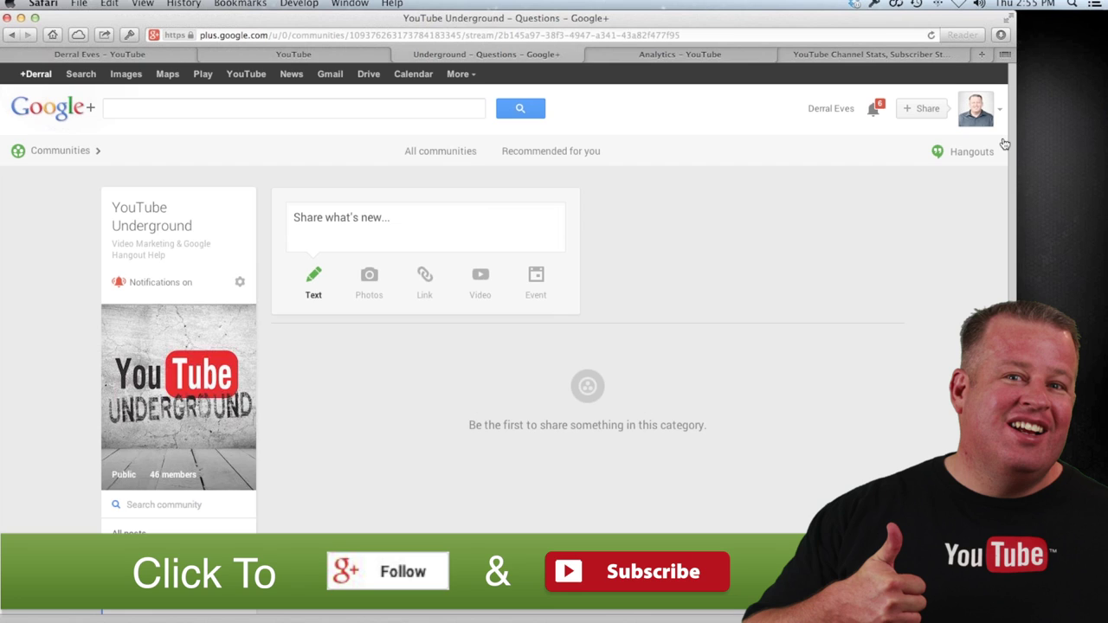
pyautogui.scroll(-3, 451, 341)
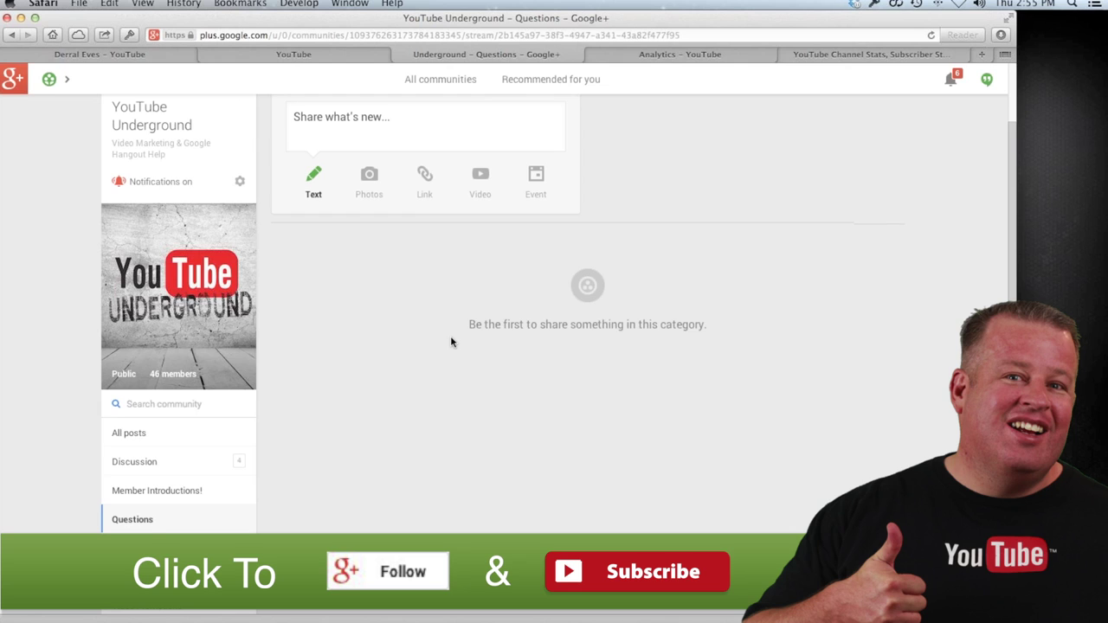
# Try attaching "How to Add Multiple Users to Manage your Youtube Channel" from your YouTube videos to a new Questions post, and remove the attachment.
pyautogui.click(477, 199)
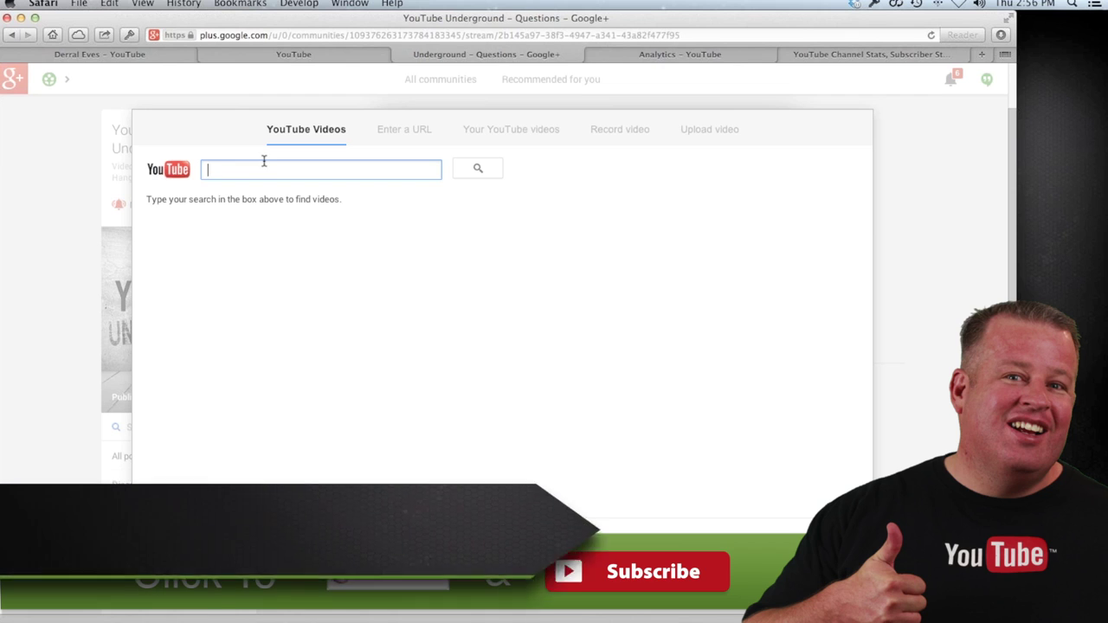
pyautogui.click(404, 136)
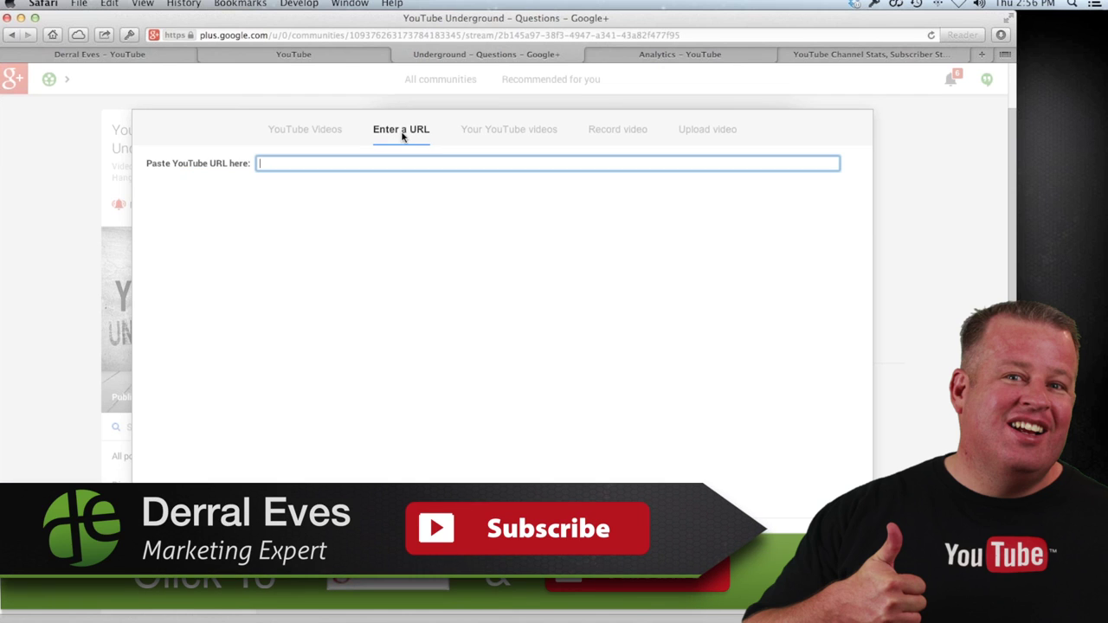
pyautogui.click(521, 131)
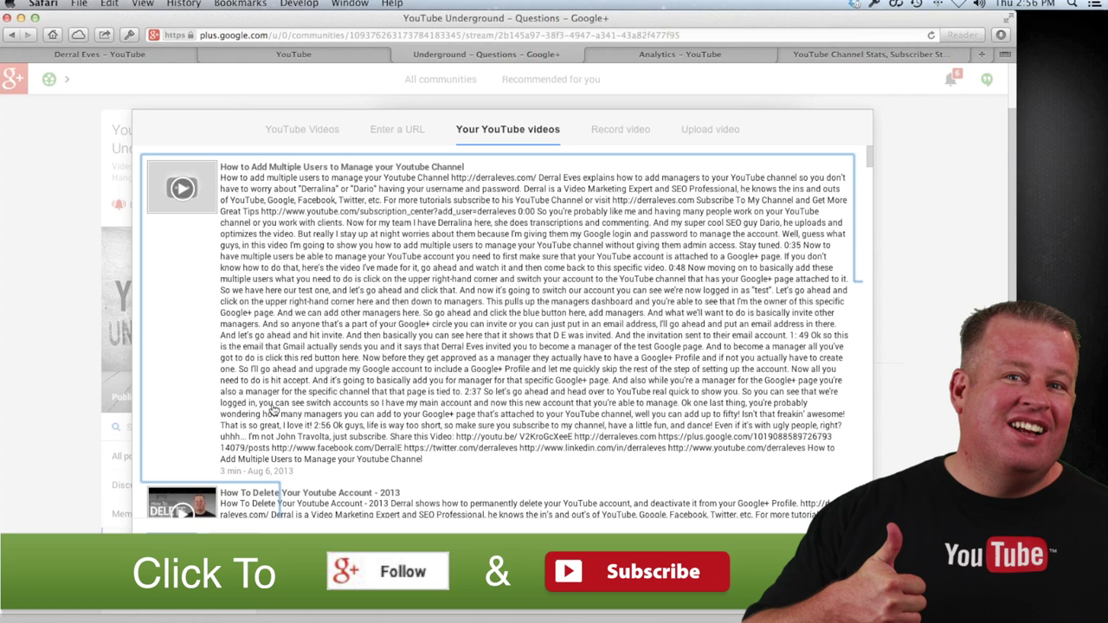
pyautogui.click(271, 167)
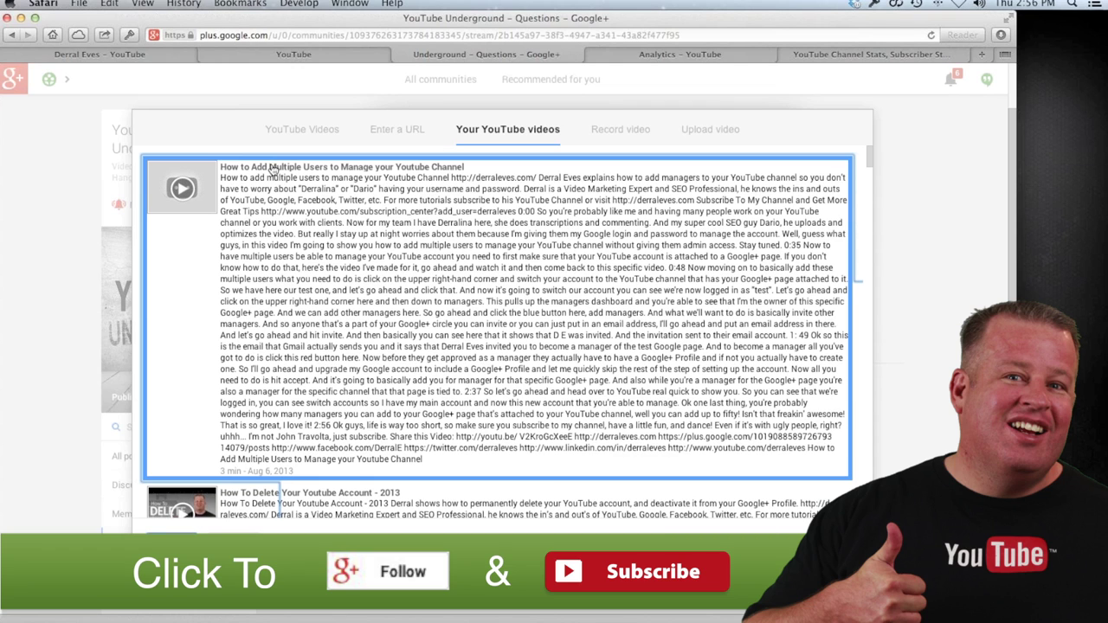
pyautogui.click(271, 167)
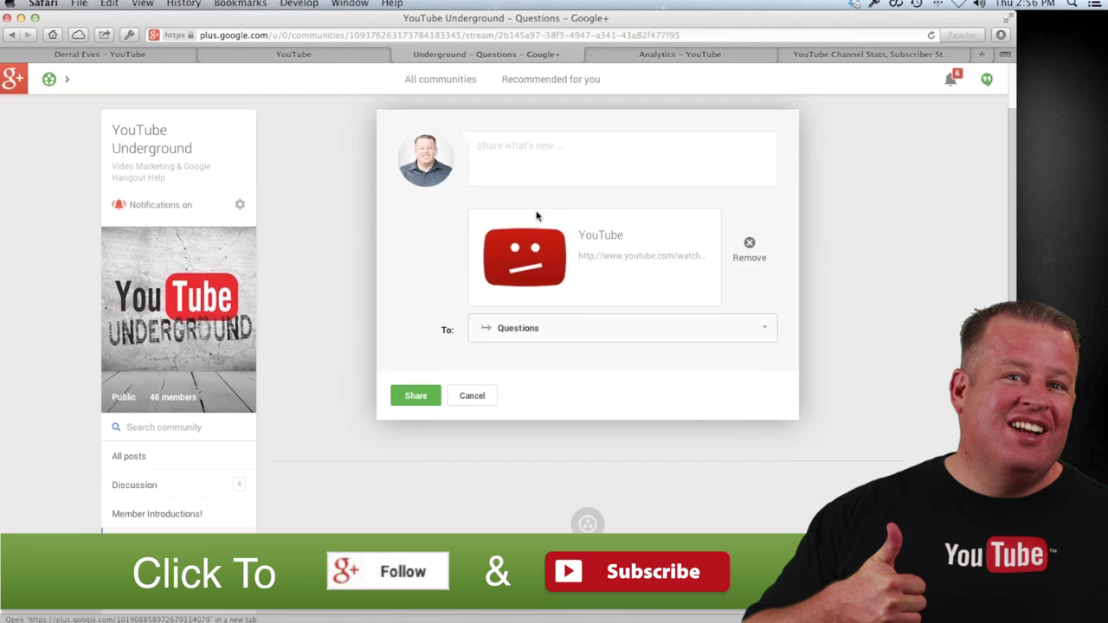
pyautogui.click(755, 249)
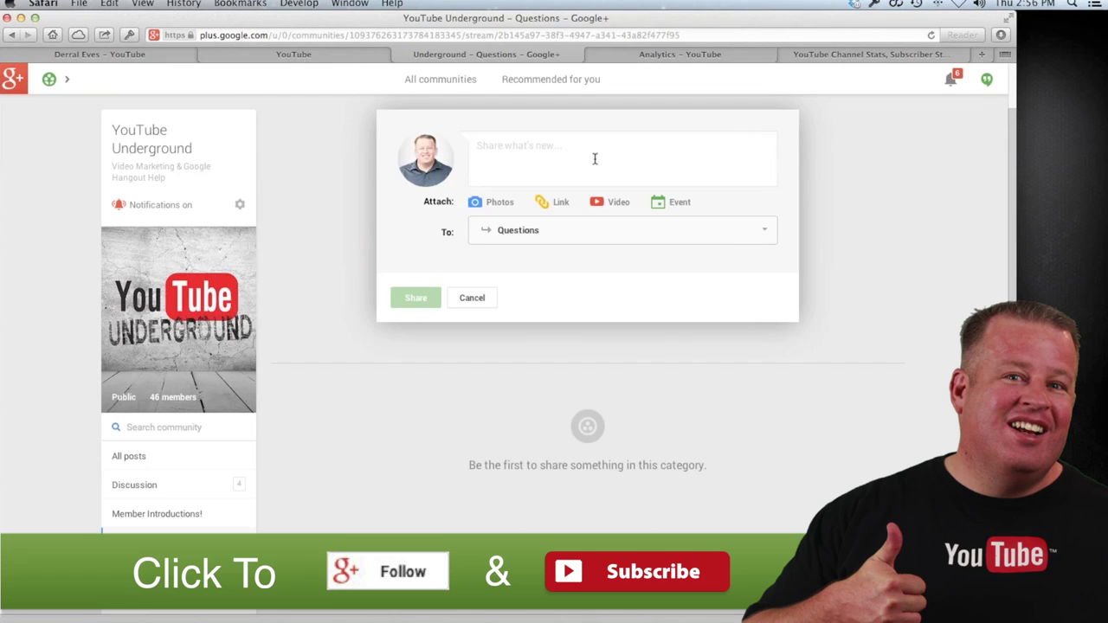
# Attach the "Youtube Video Domination Testimonial" video dated Jul 5, 2013 from your YouTube videos to the community post.
pyautogui.click(607, 204)
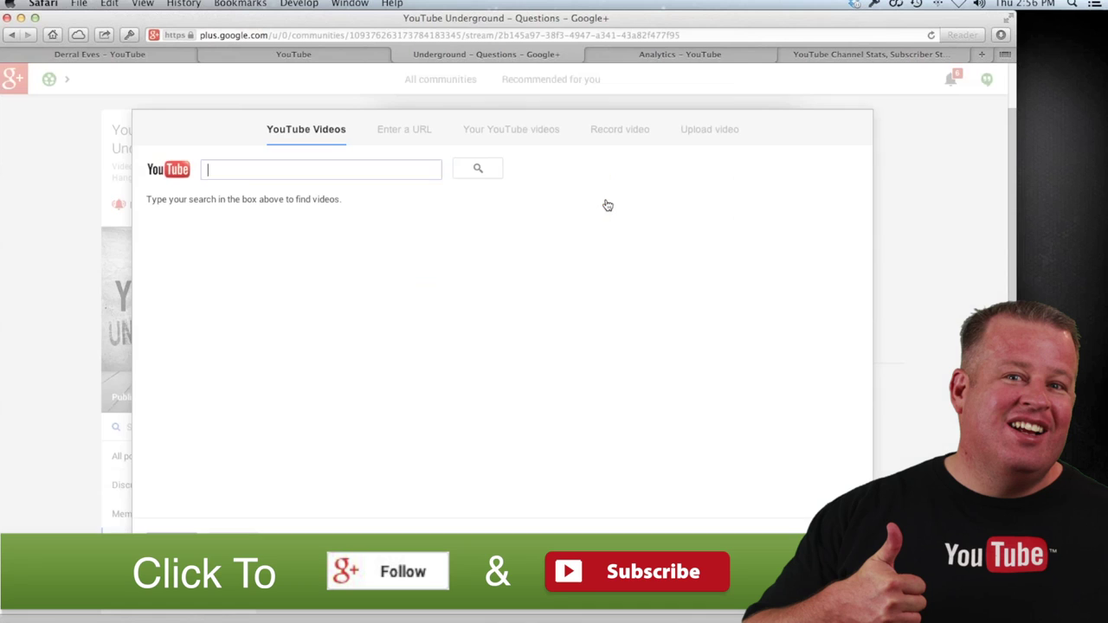
pyautogui.click(526, 129)
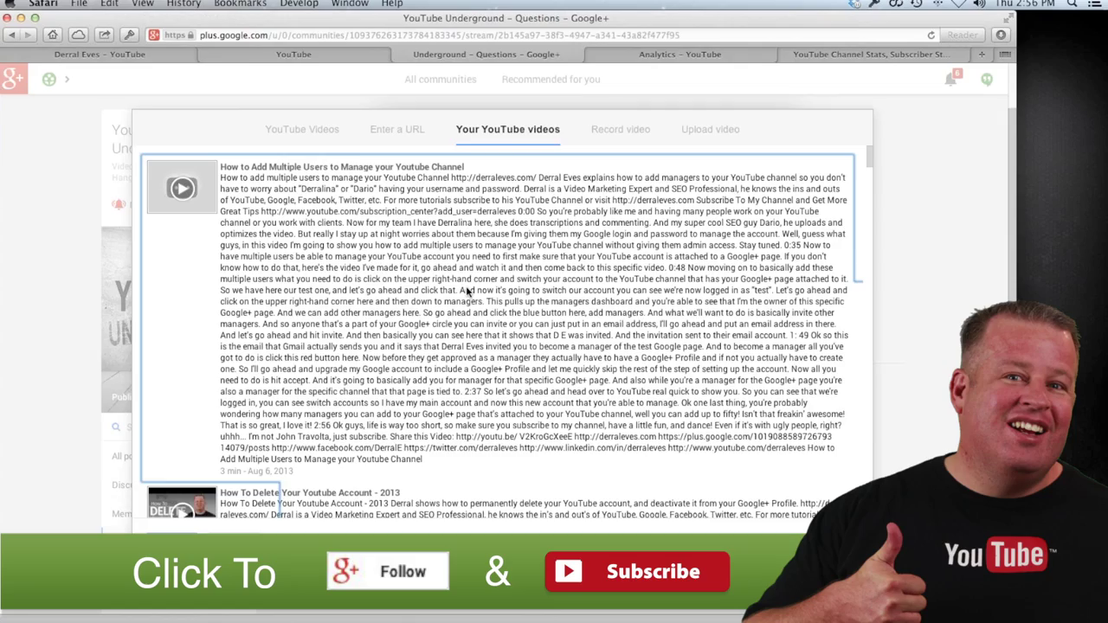
pyautogui.scroll(-10, 467, 293)
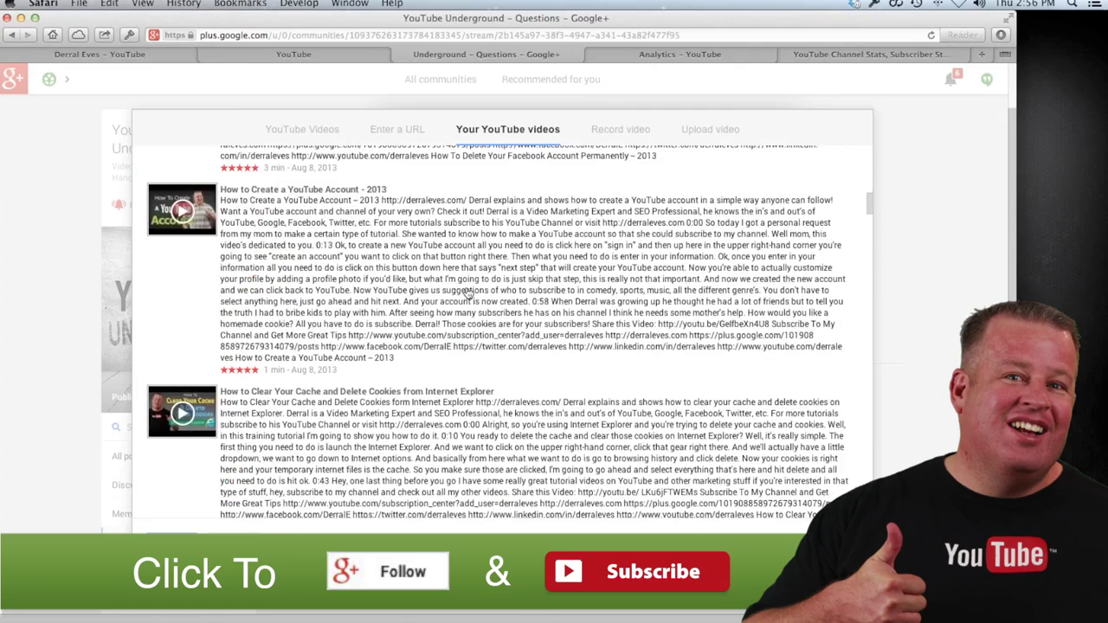
pyautogui.scroll(-10, 468, 293)
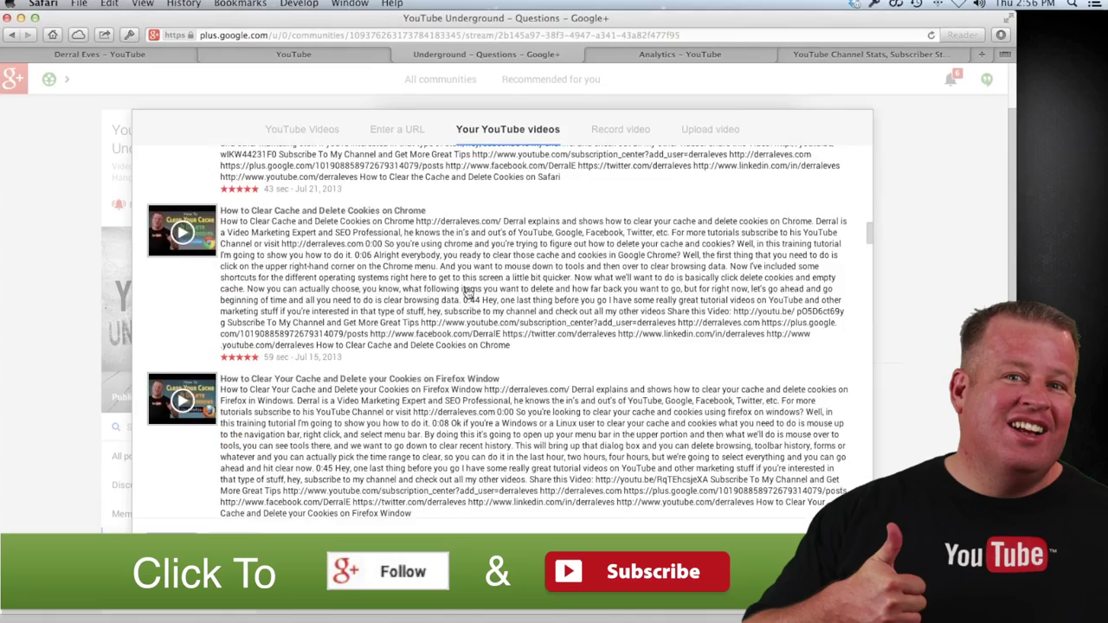
pyautogui.scroll(-10, 467, 293)
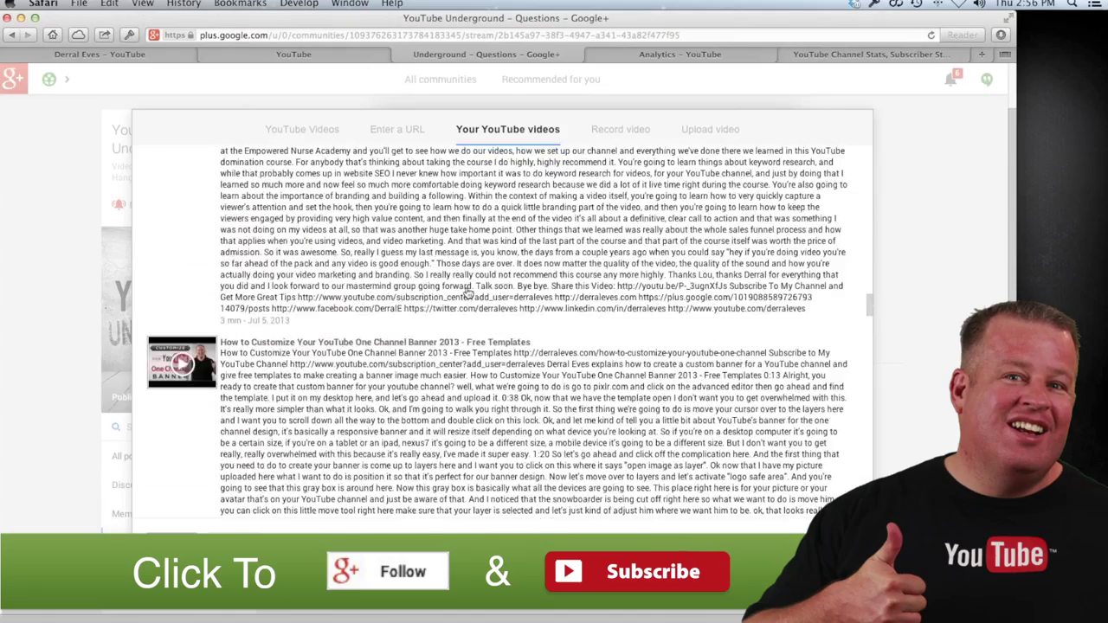
pyautogui.scroll(5, 468, 293)
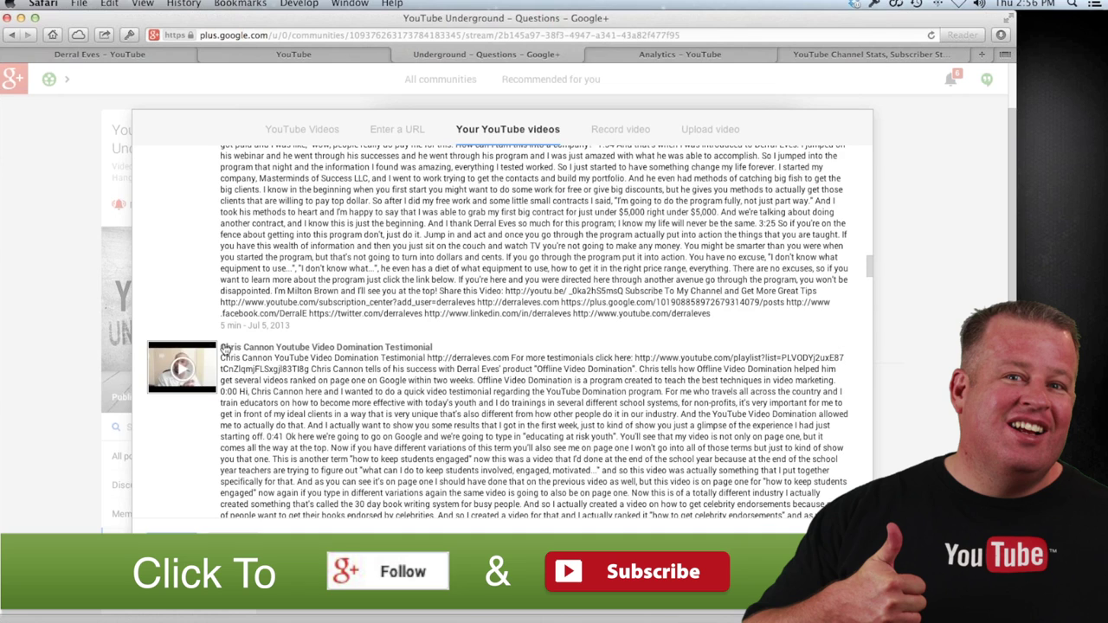
pyautogui.click(248, 351)
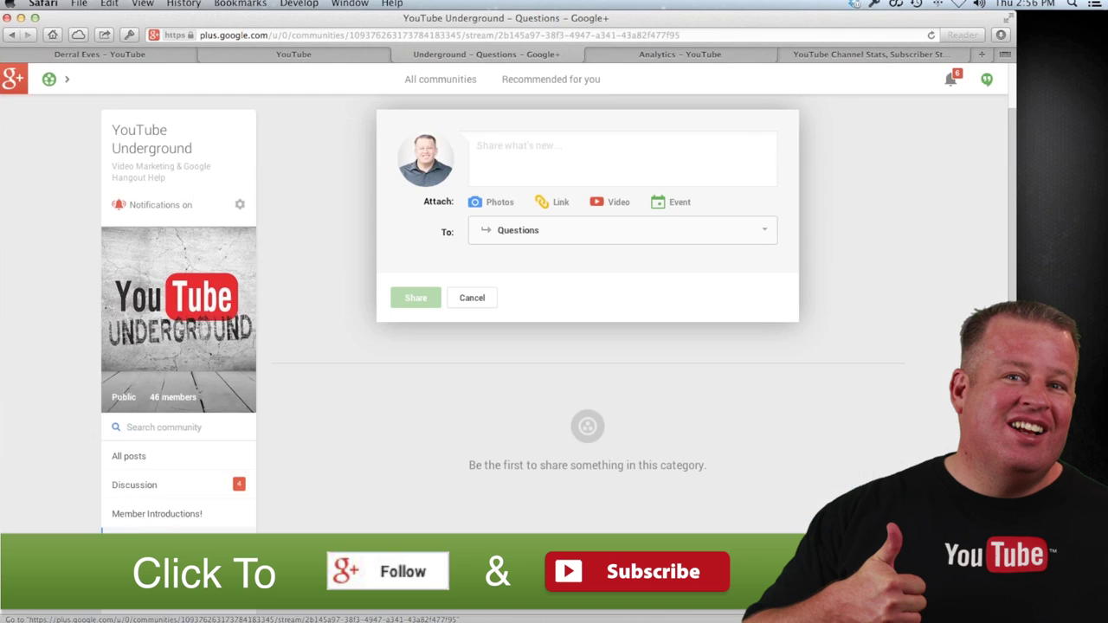
pyautogui.press('super+v')
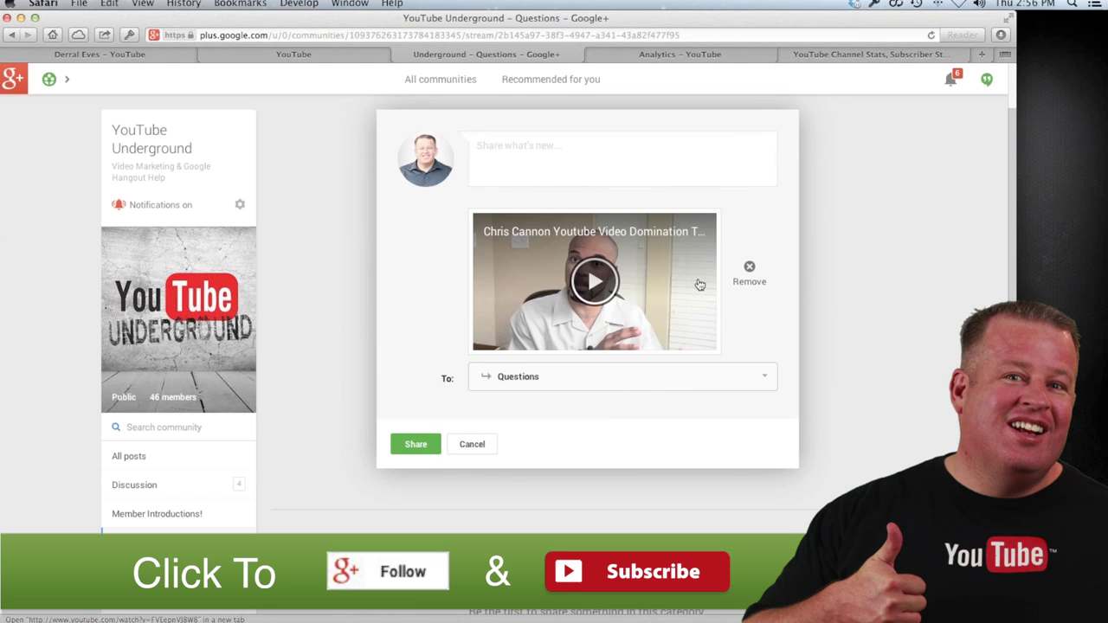
# Change the post's destination category to Video Promotions.
pyautogui.click(766, 378)
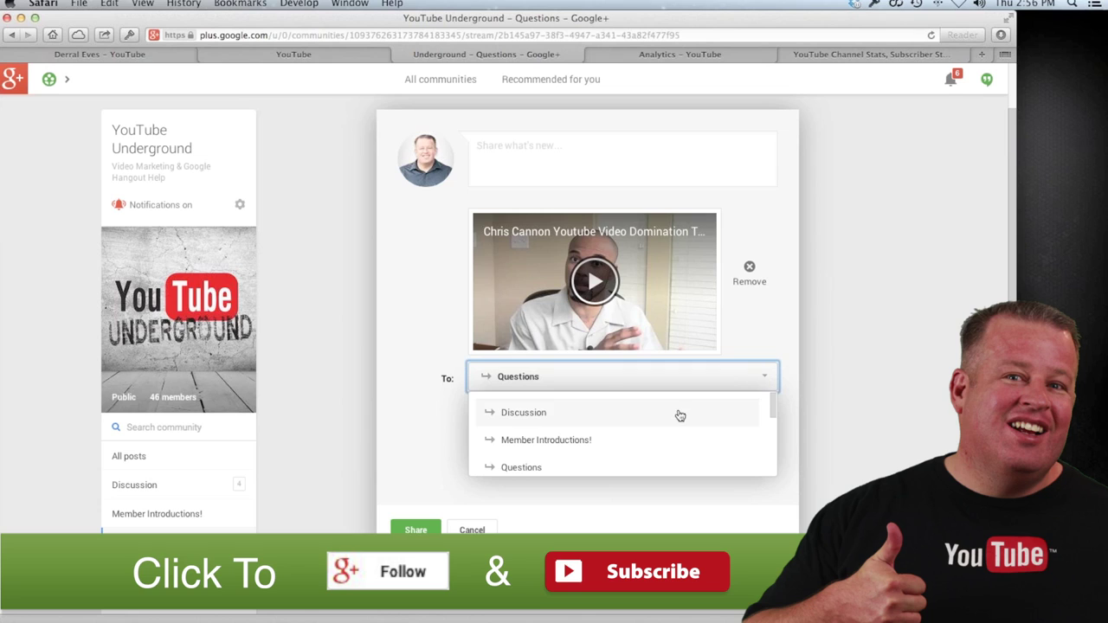
pyautogui.scroll(-3, 681, 415)
pyautogui.scroll(-5, 681, 416)
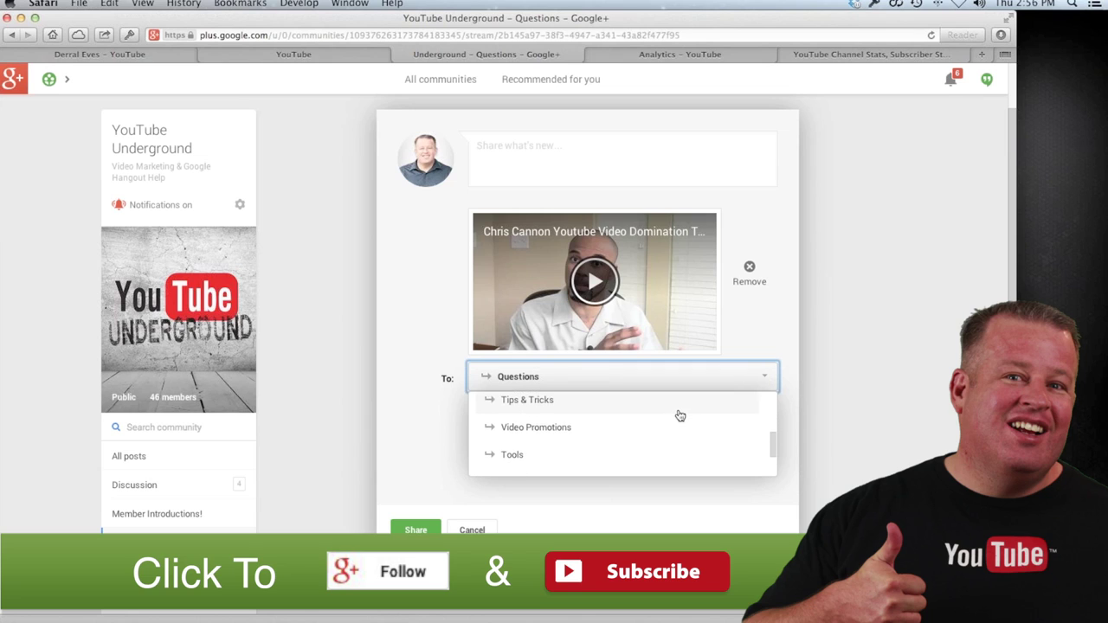
pyautogui.scroll(1, 681, 416)
pyautogui.scroll(-1, 675, 416)
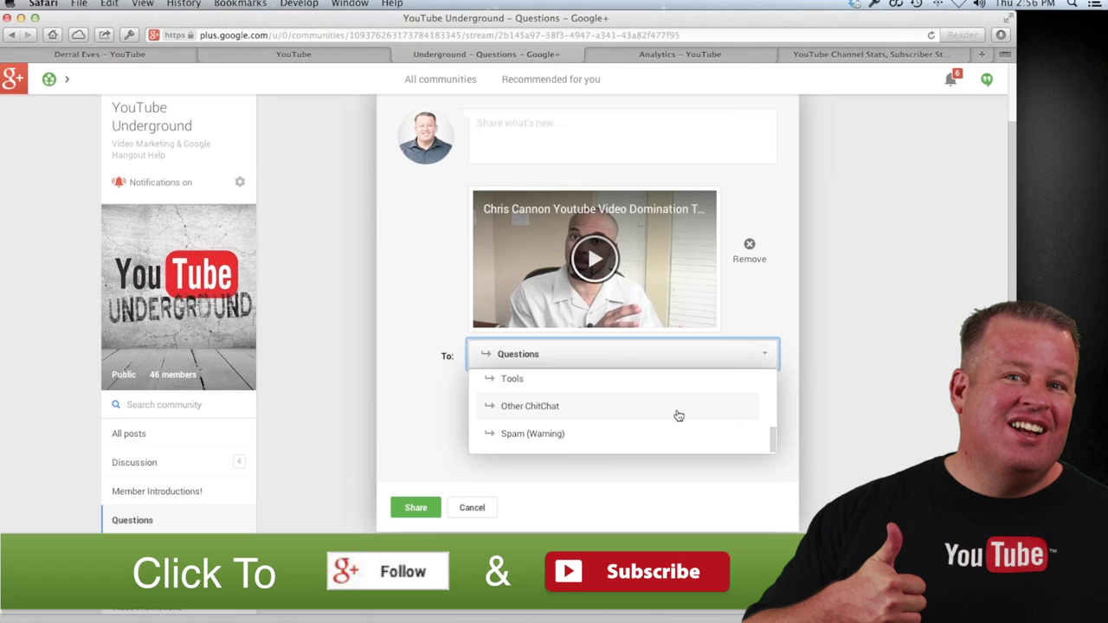
pyautogui.scroll(1, 651, 415)
pyautogui.scroll(2, 649, 414)
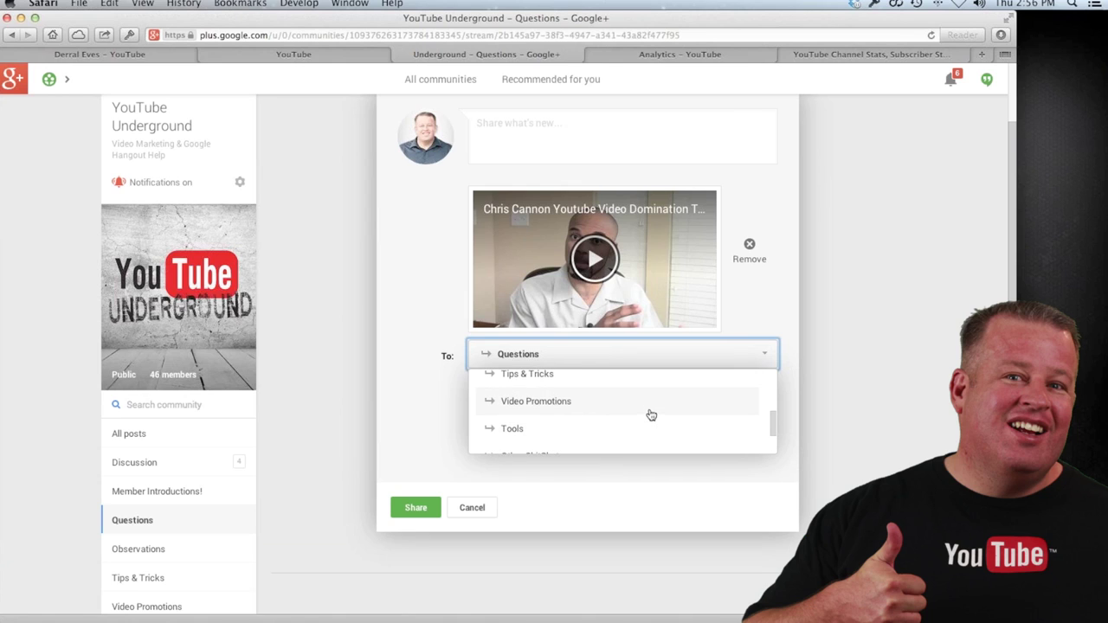
pyautogui.click(596, 403)
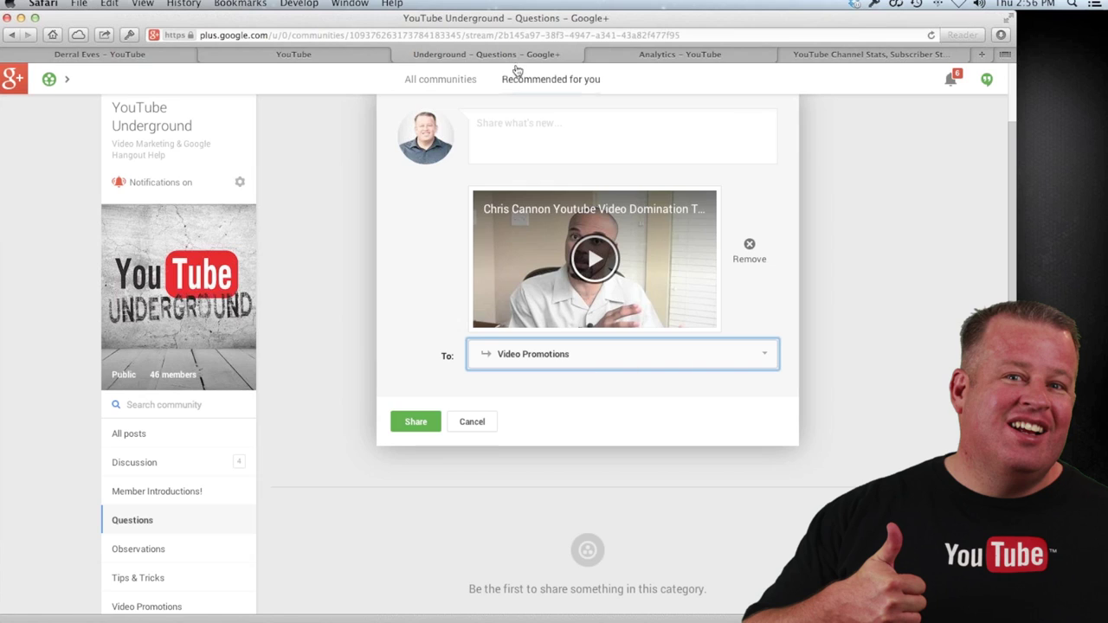
# Start the post's message with "Guys I need some views, likes, shares,".
pyautogui.click(521, 134)
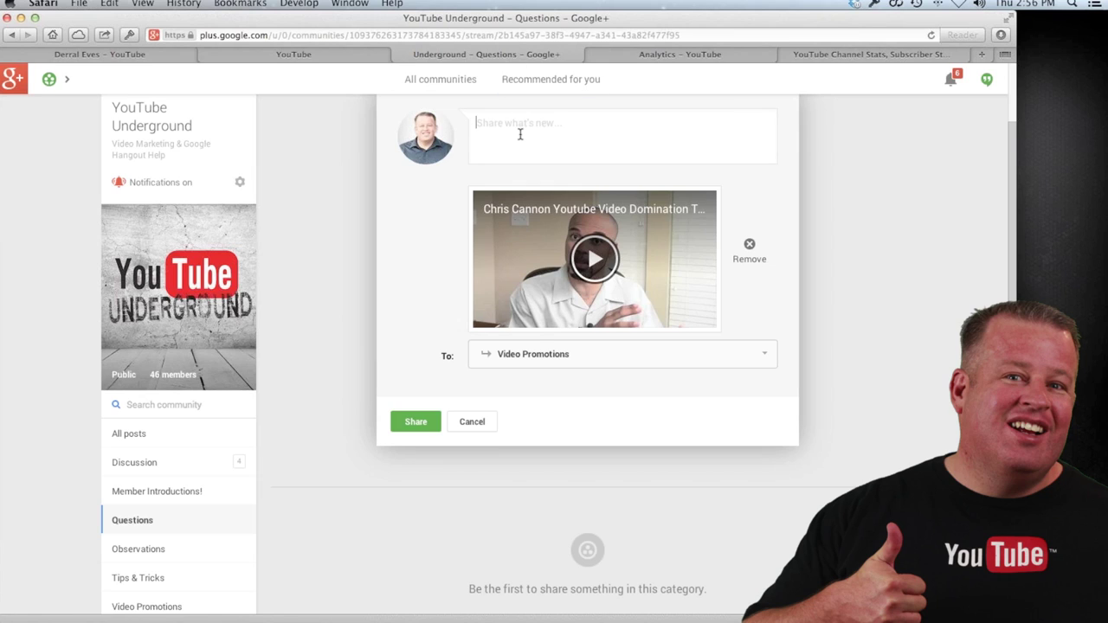
pyautogui.write('Wow')
pyautogui.press('BackSpace')
pyautogui.press('BackSpace')
pyautogui.press('BackSpace')
pyautogui.write('Guys I nees')
pyautogui.press('BackSpace')
pyautogui.write('some vieww')
pyautogui.press('BackSpace')
pyautogui.write('s, like')
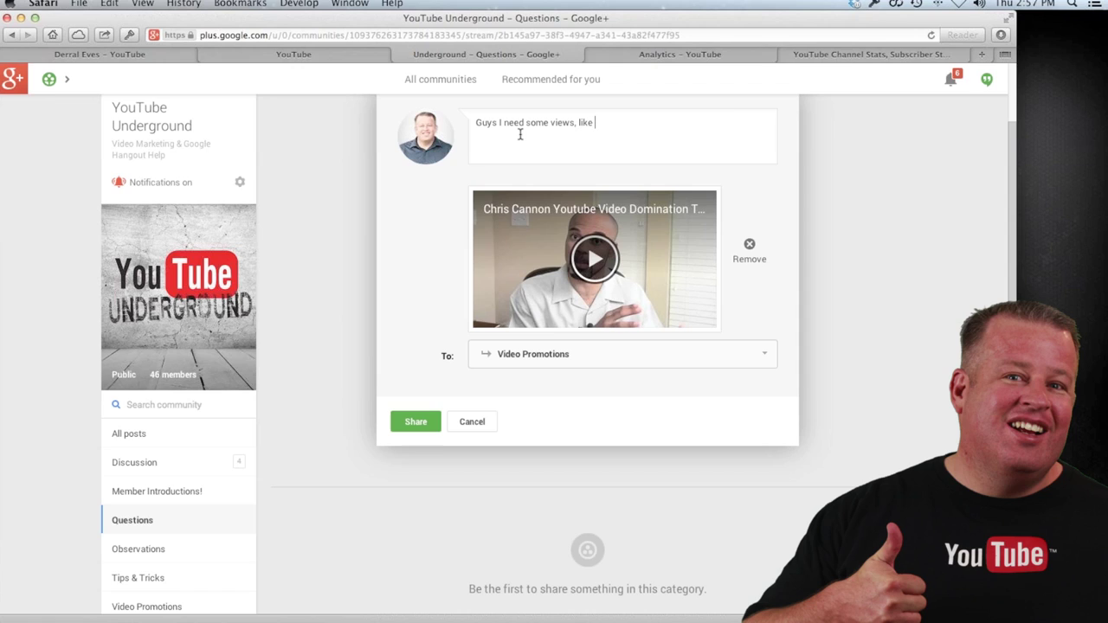
pyautogui.press('BackSpace')
pyautogui.write('s, shares, +1')
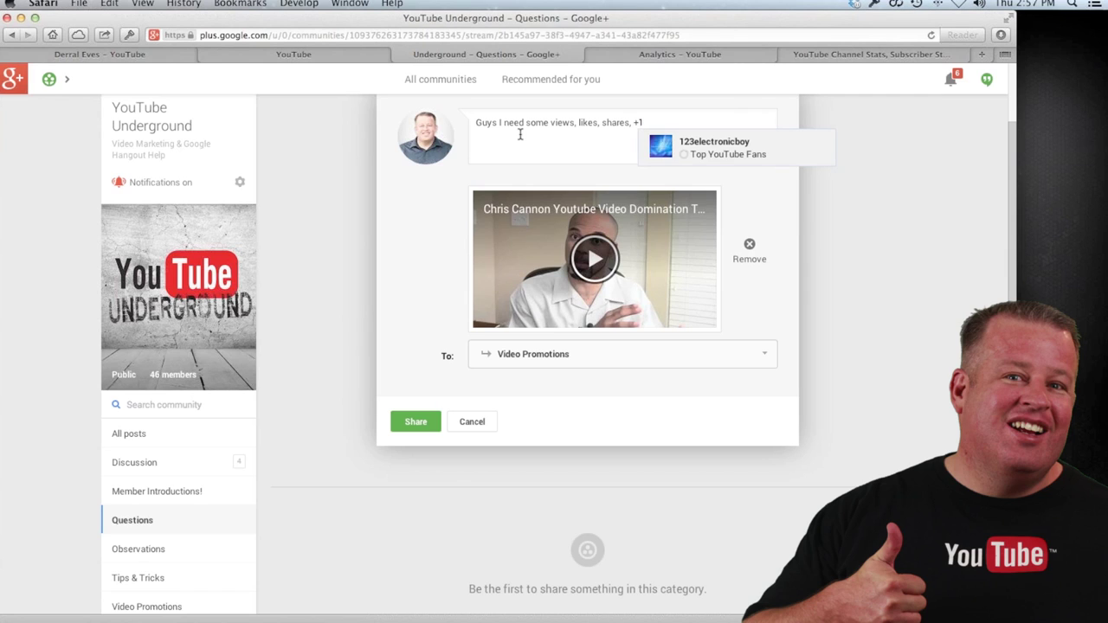
pyautogui.press('Return')
pyautogui.press('BackSpace')
pyautogui.press('BackSpace')
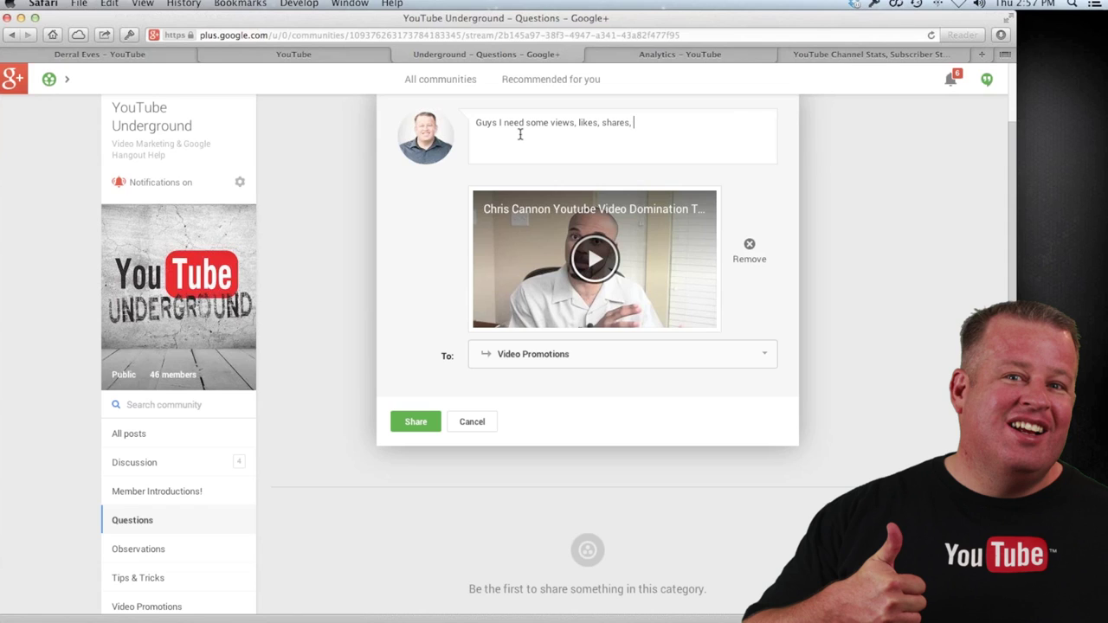
# Complete the message with "google plus,", a mention of the person in the testimonial and the hashtag "#Testimonals", and share the post.
pyautogui.write('google plus, +Chris')
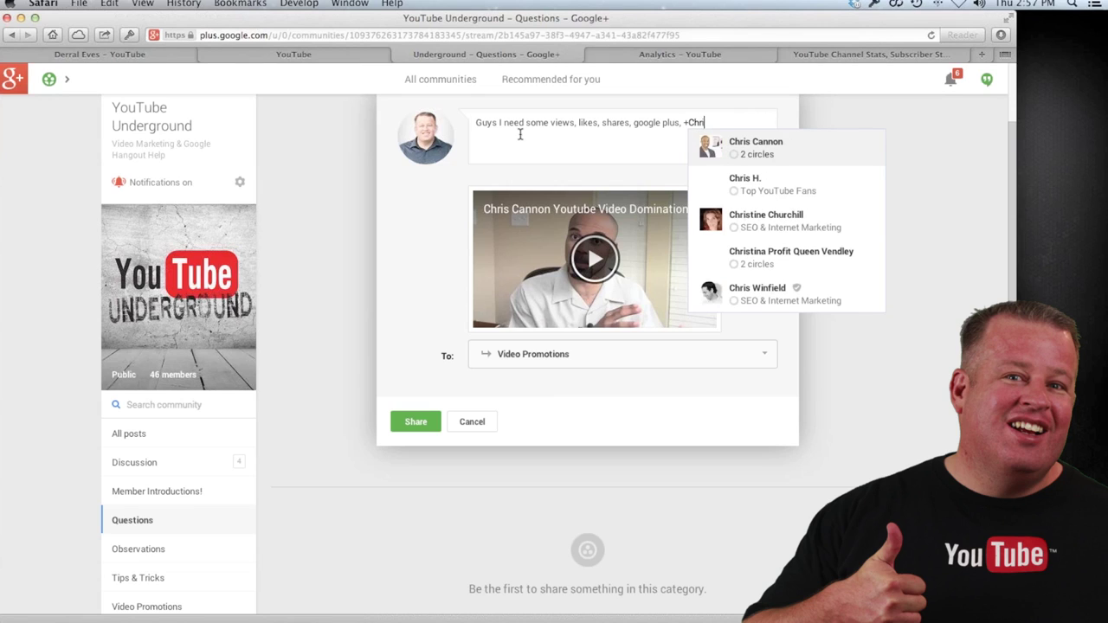
pyautogui.press('Return')
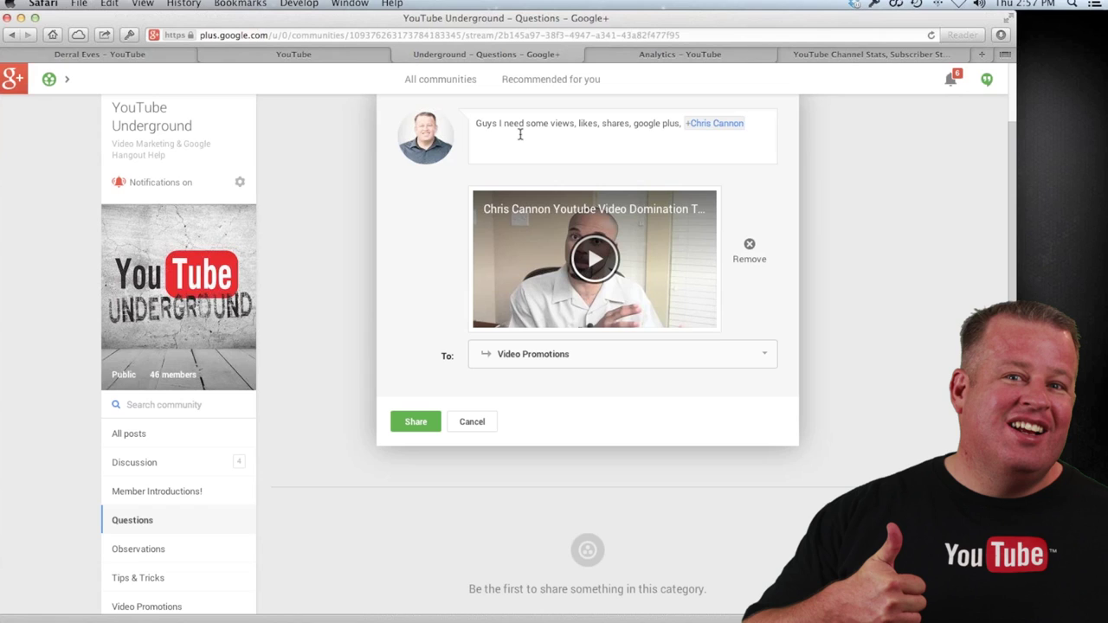
pyautogui.write('#Testimonals')
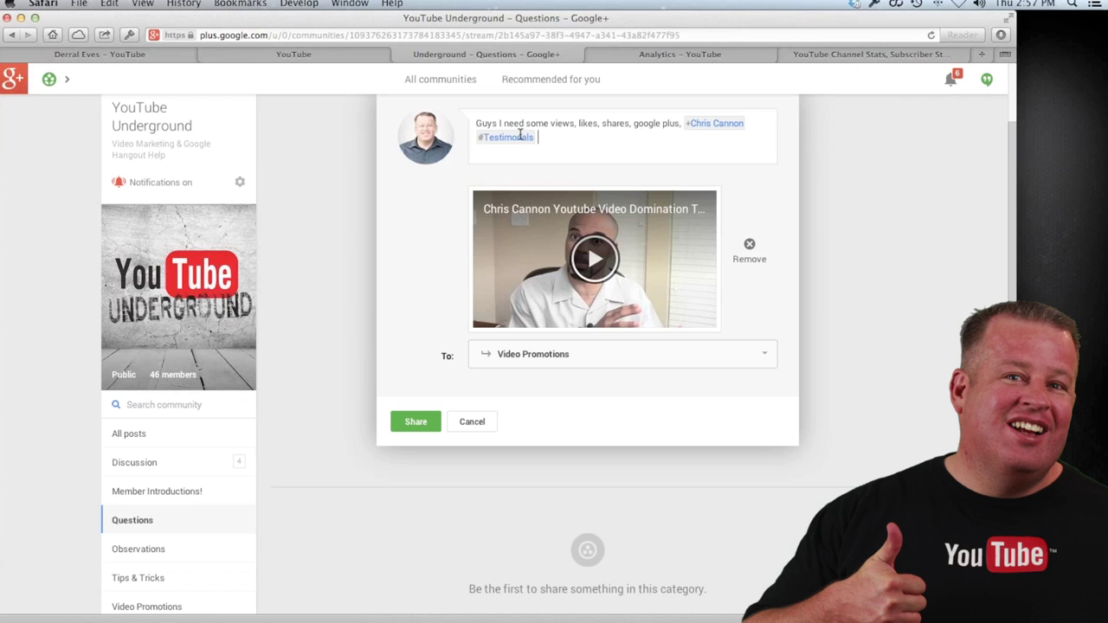
pyautogui.click(415, 424)
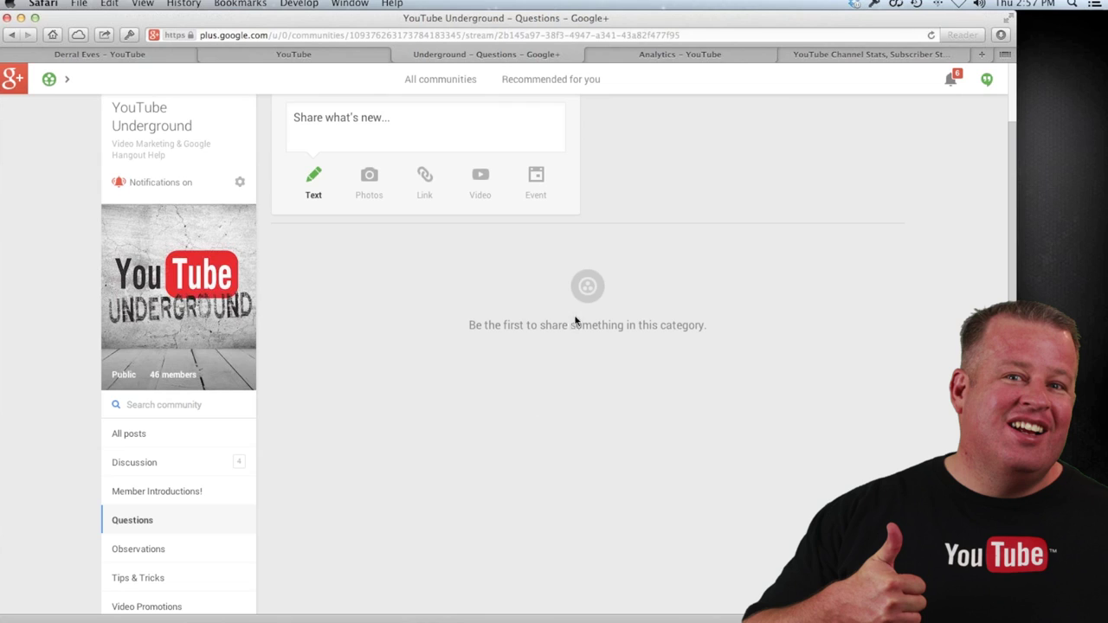
# Look over all of the community's posts and open the Video Promotions category to check the shared video post.
pyautogui.click(143, 434)
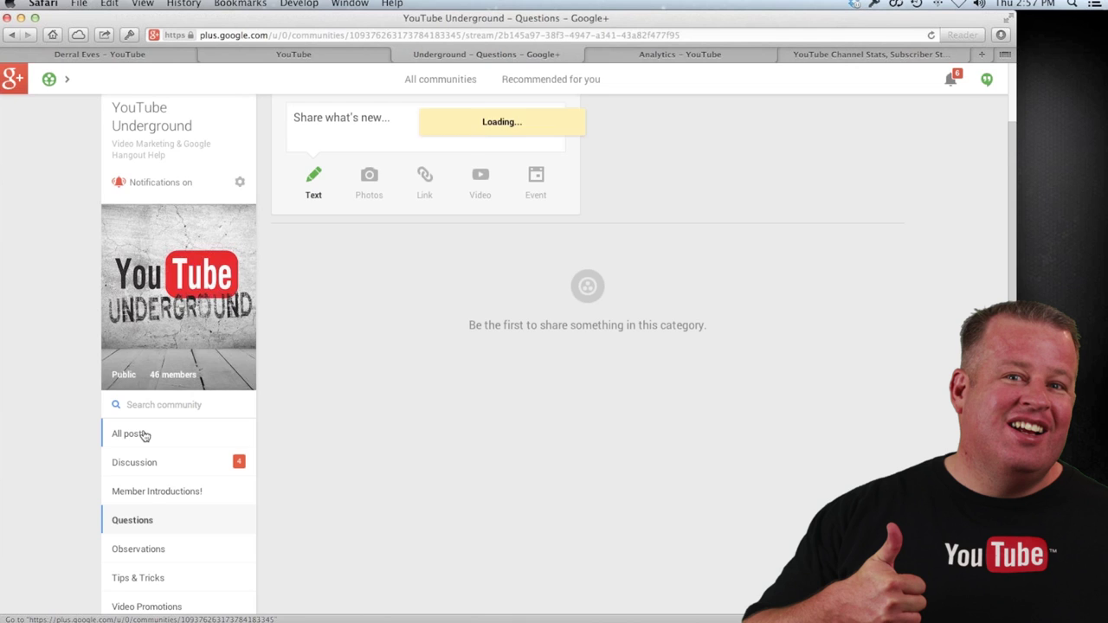
pyautogui.scroll(-8, 473, 363)
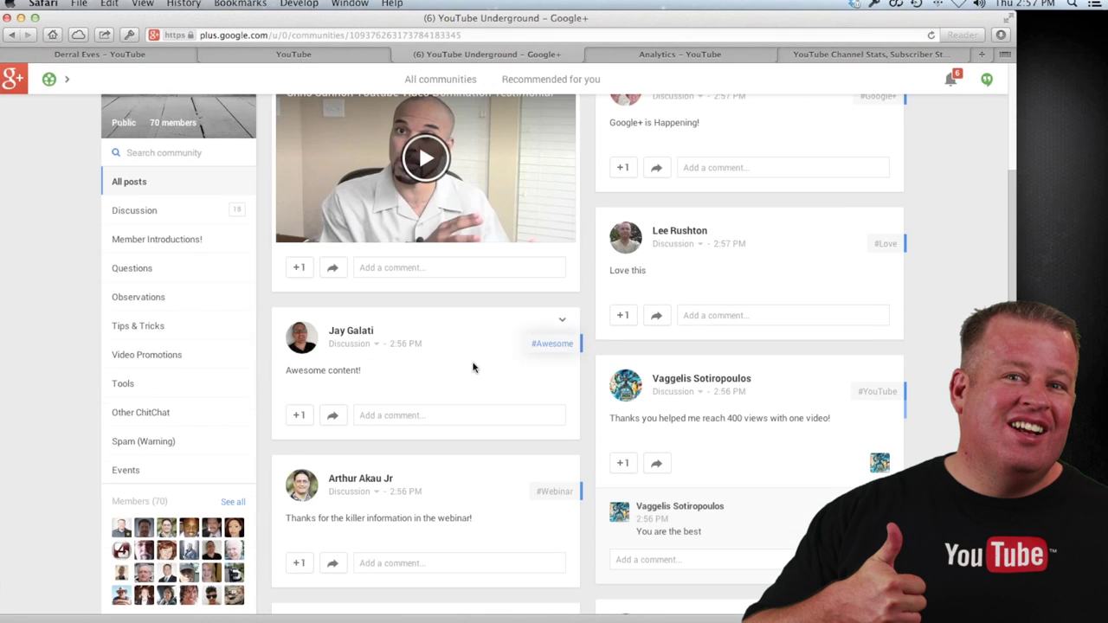
pyautogui.click(157, 360)
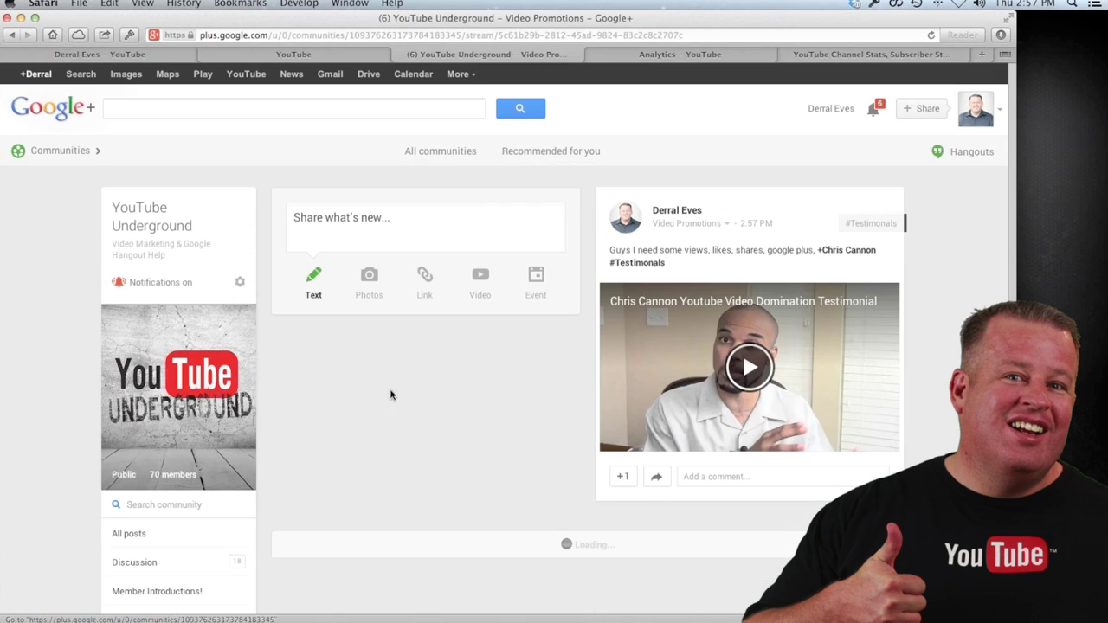